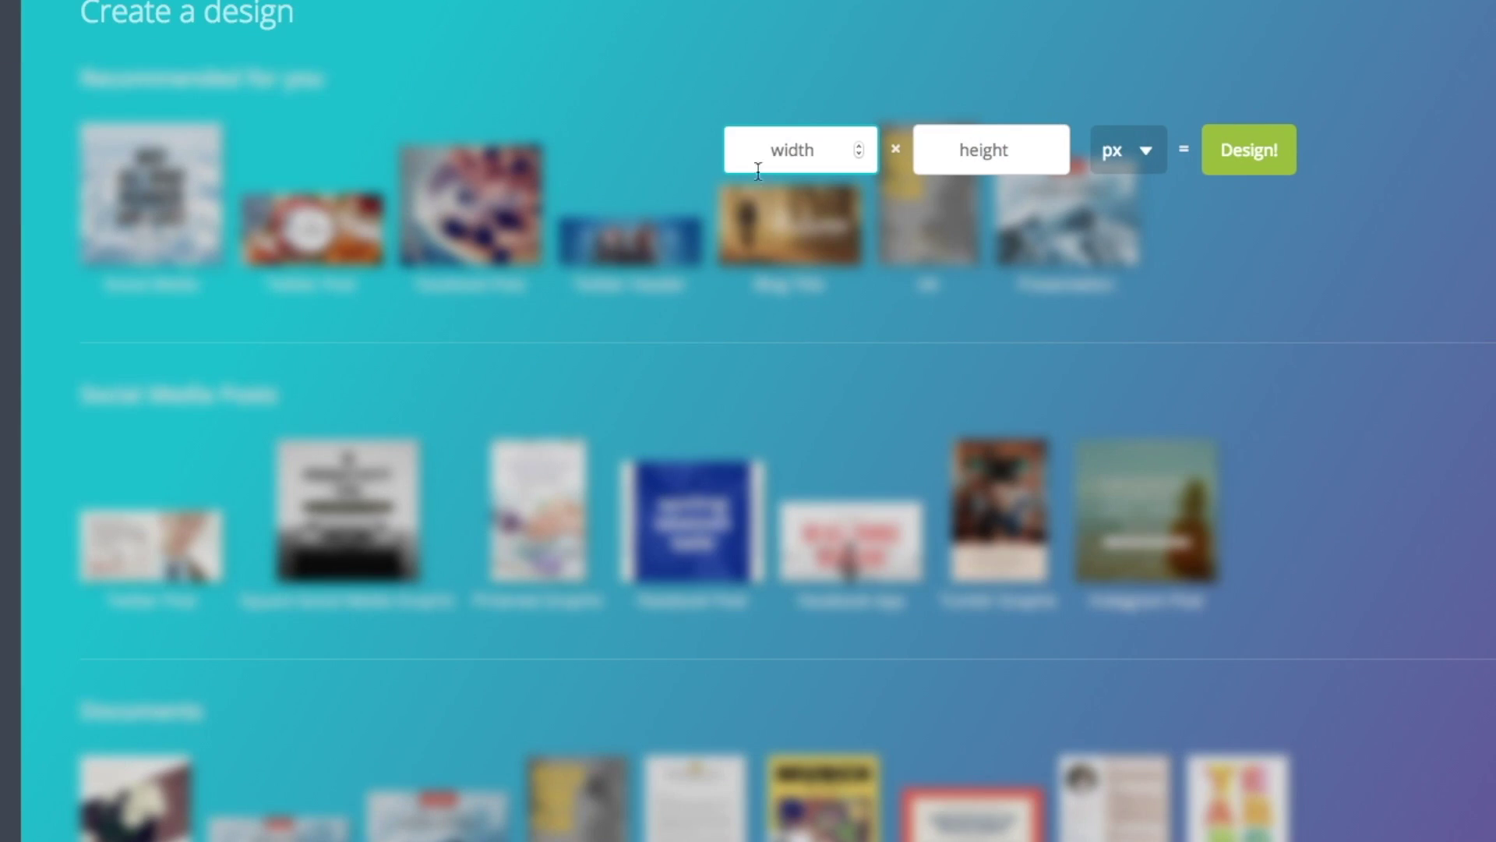
Step: Create a custom-size design of 297 × 210 mm
click(1119, 154)
click(1116, 167)
click(829, 156)
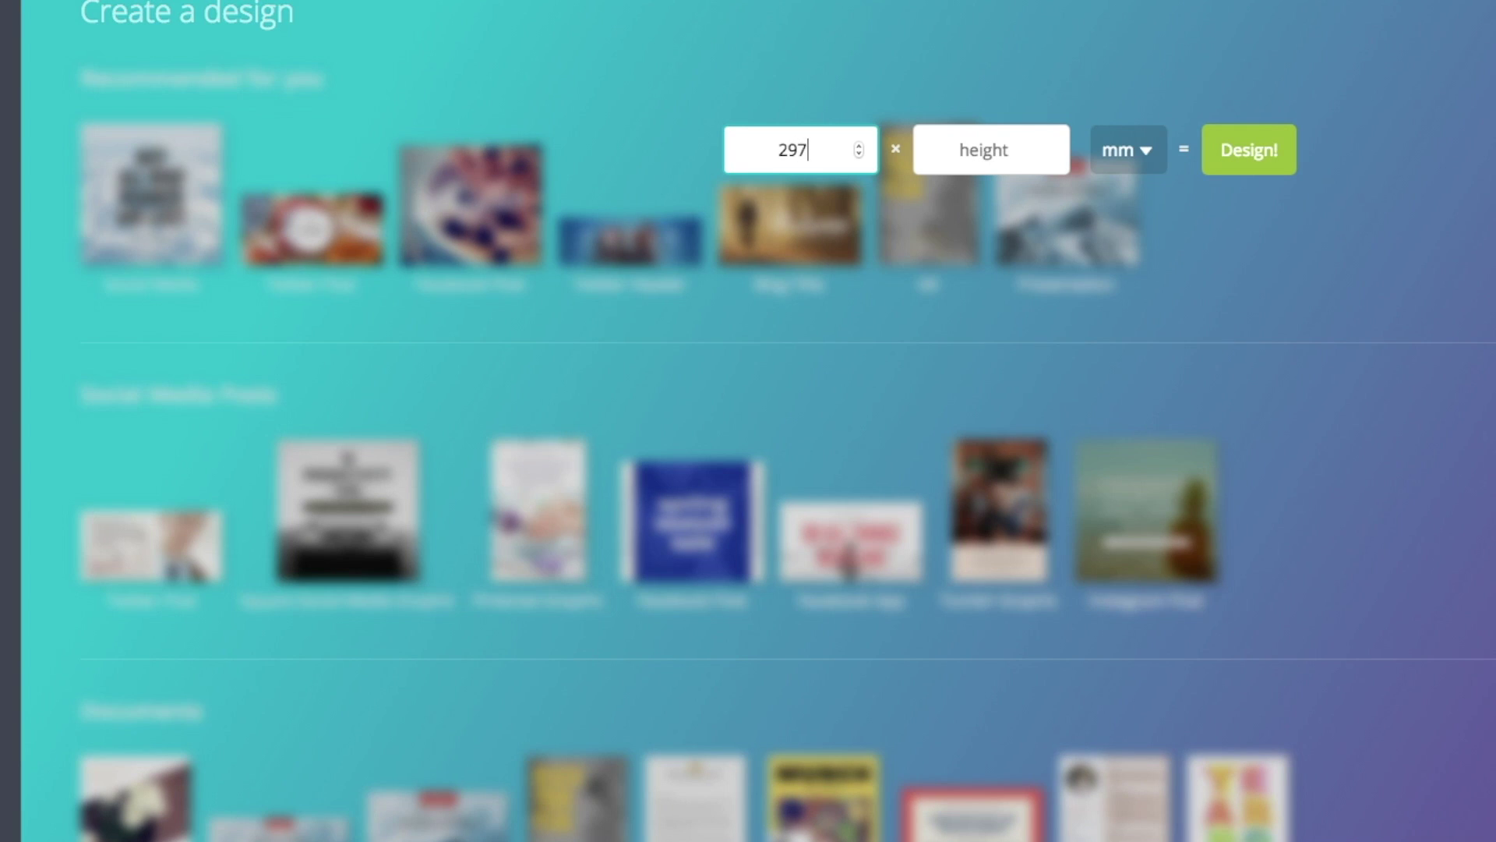
click(985, 150)
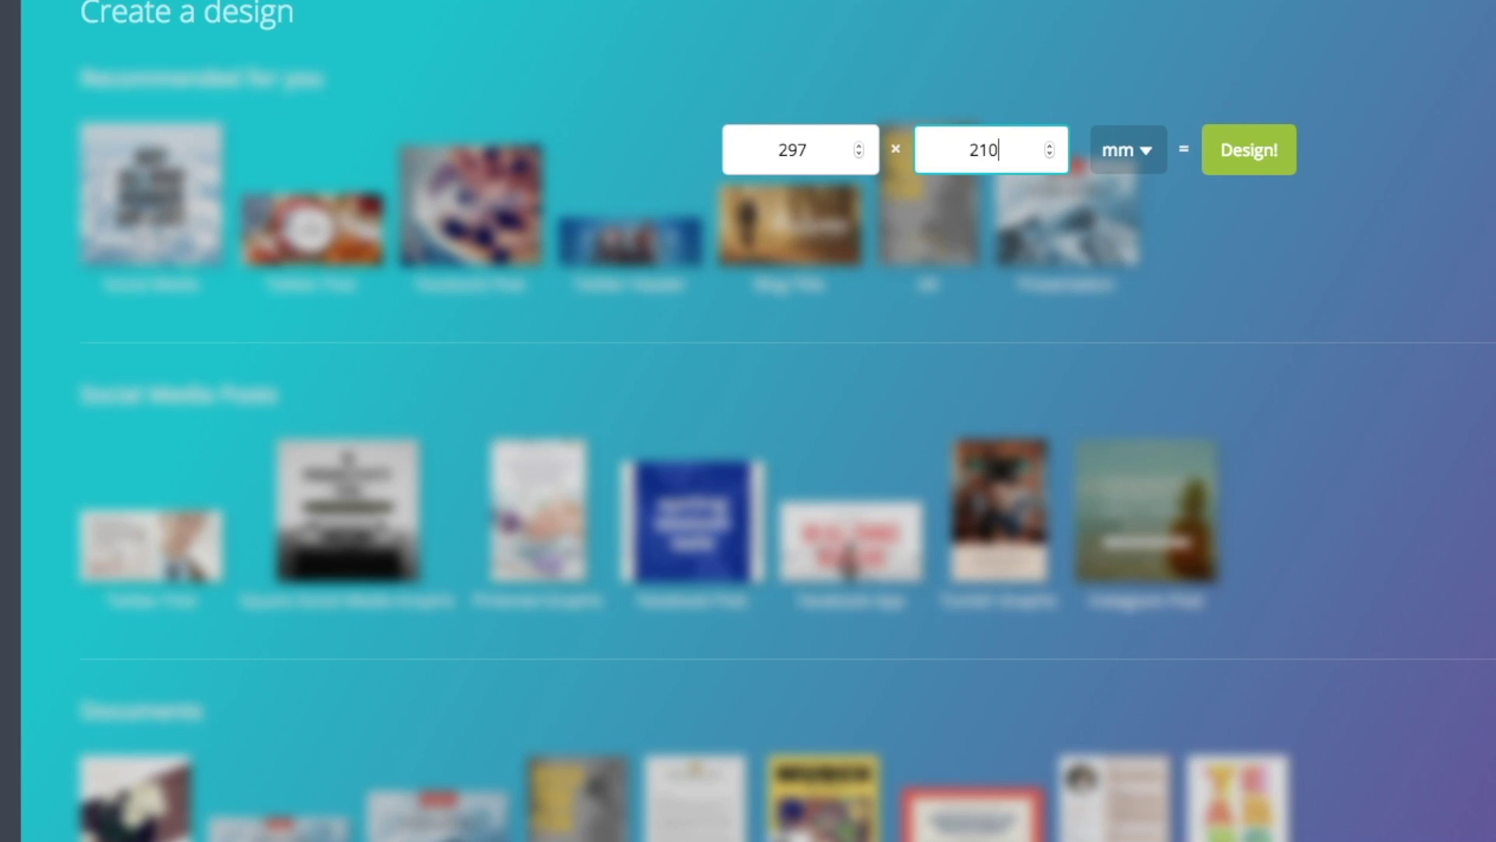
click(1252, 160)
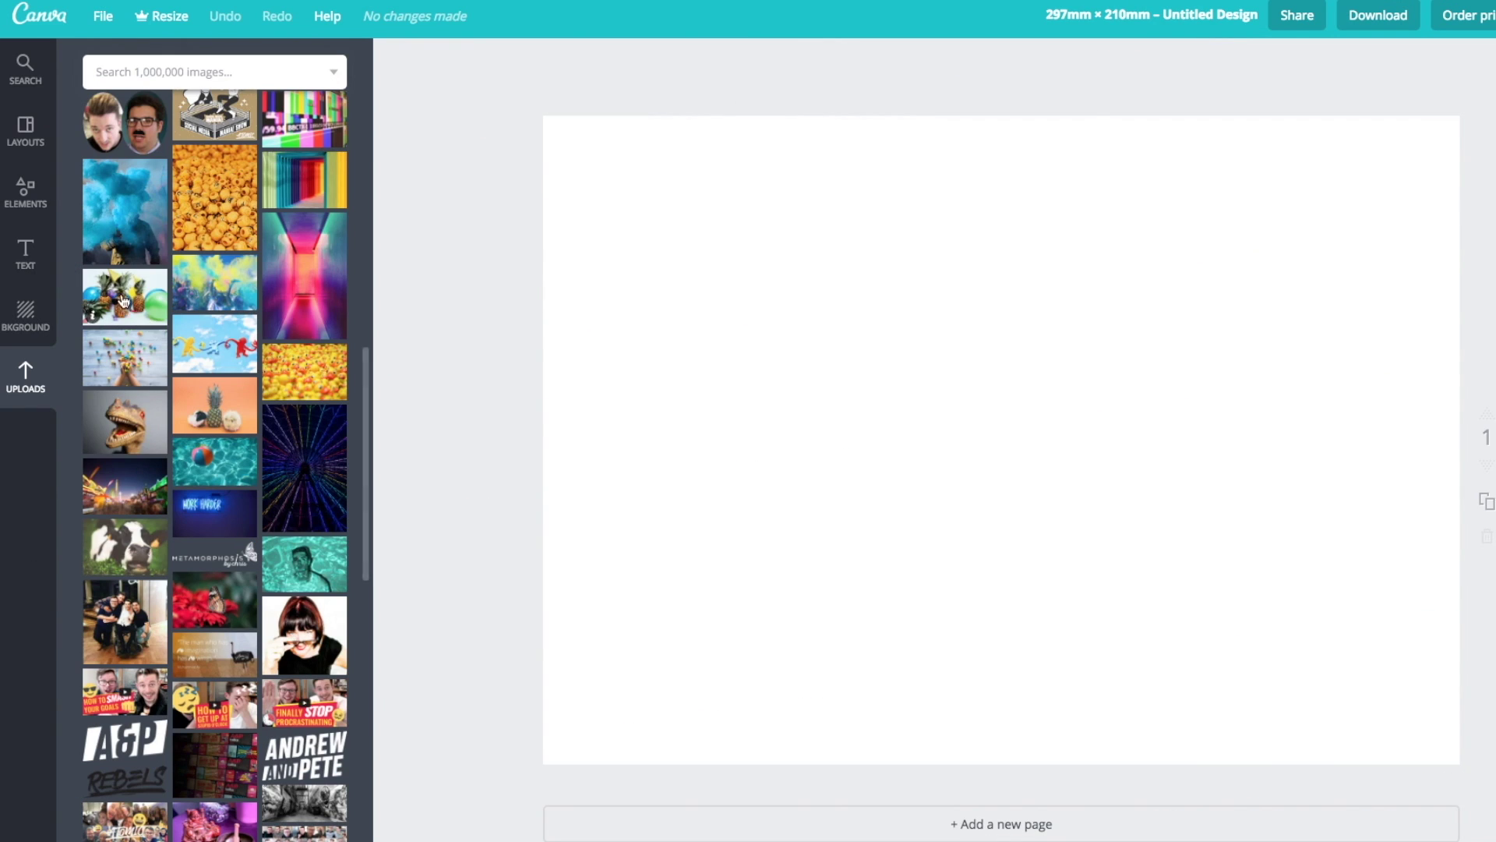
Step: Place the uploaded pineapple party photo on the page and enlarge it to cover the whole page
drag(122, 300, 911, 412)
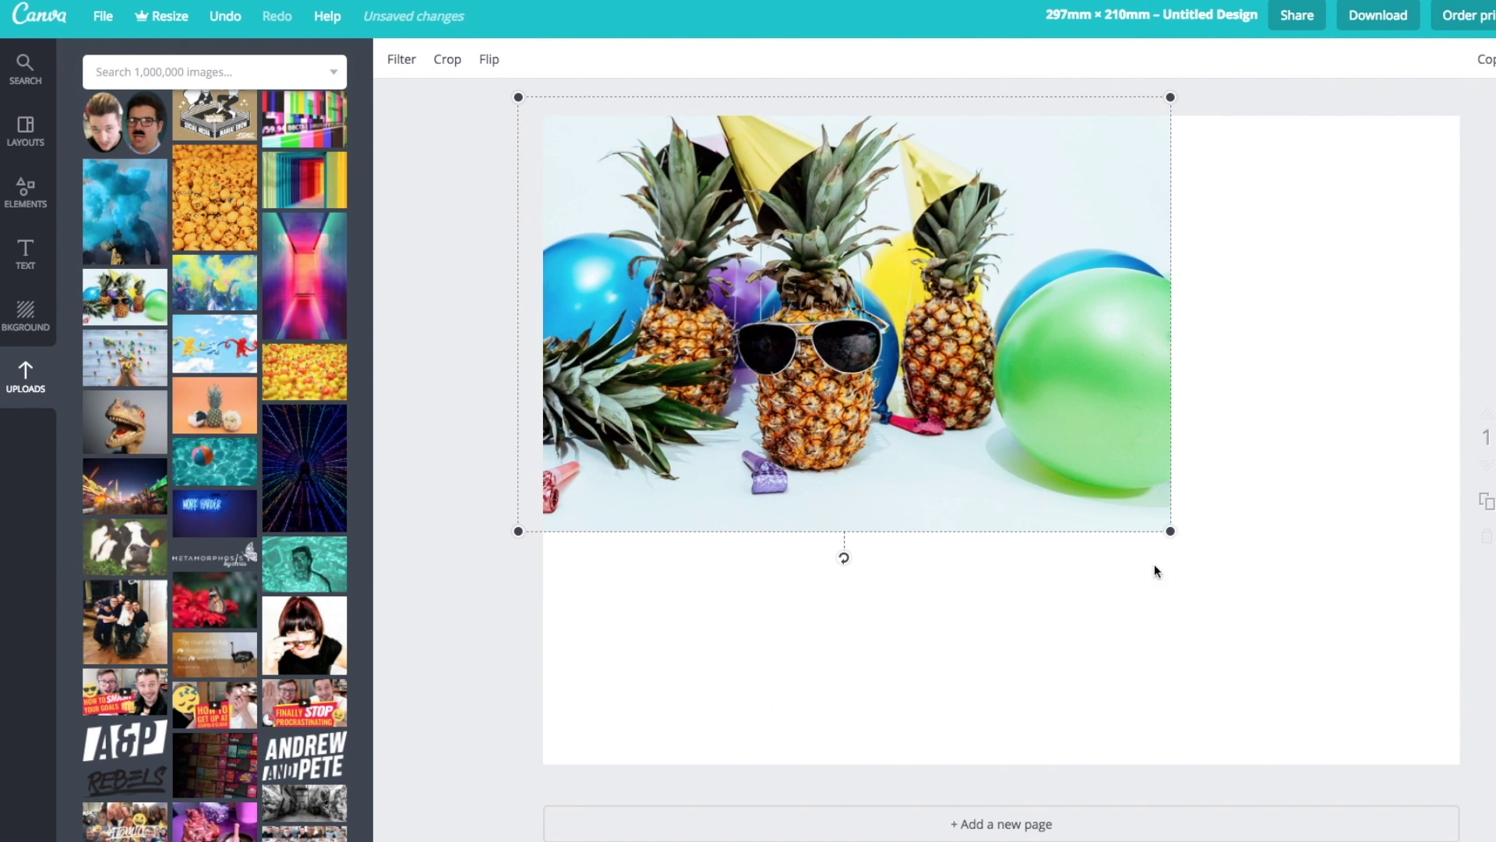
drag(1170, 526, 1492, 838)
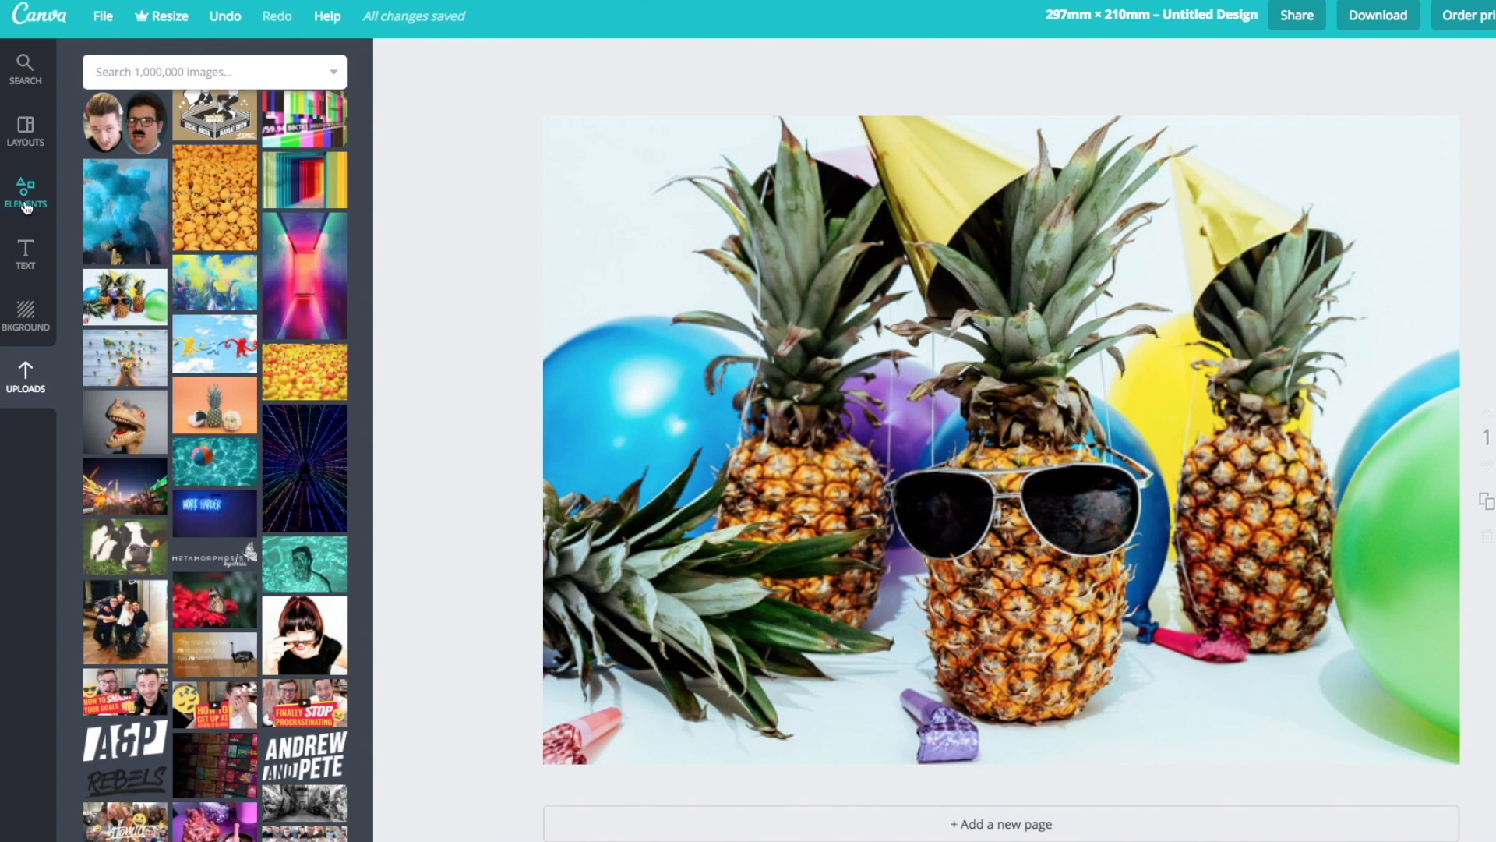
Step: Add a solid square shape over the photo and stretch it until it covers the entire page
click(25, 201)
click(118, 281)
drag(141, 421, 875, 392)
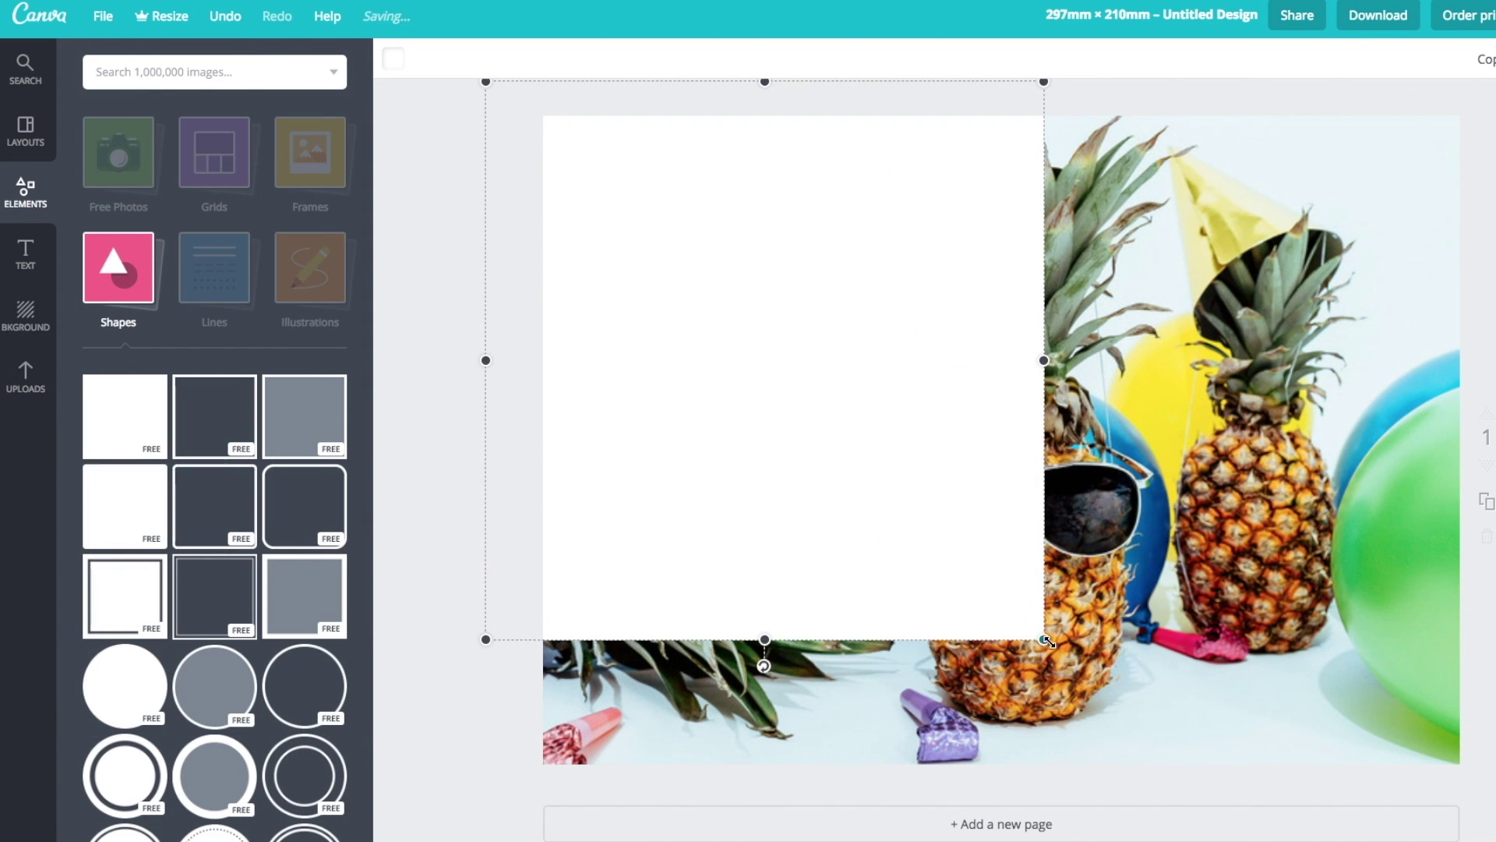
drag(1045, 639, 1245, 839)
drag(1246, 461, 1489, 460)
Step: Colour the full-page shape ED1F4B and make it semi-transparent over the pineapple photo
click(394, 59)
click(406, 144)
click(532, 381)
text(ED1F4B)
key(Return)
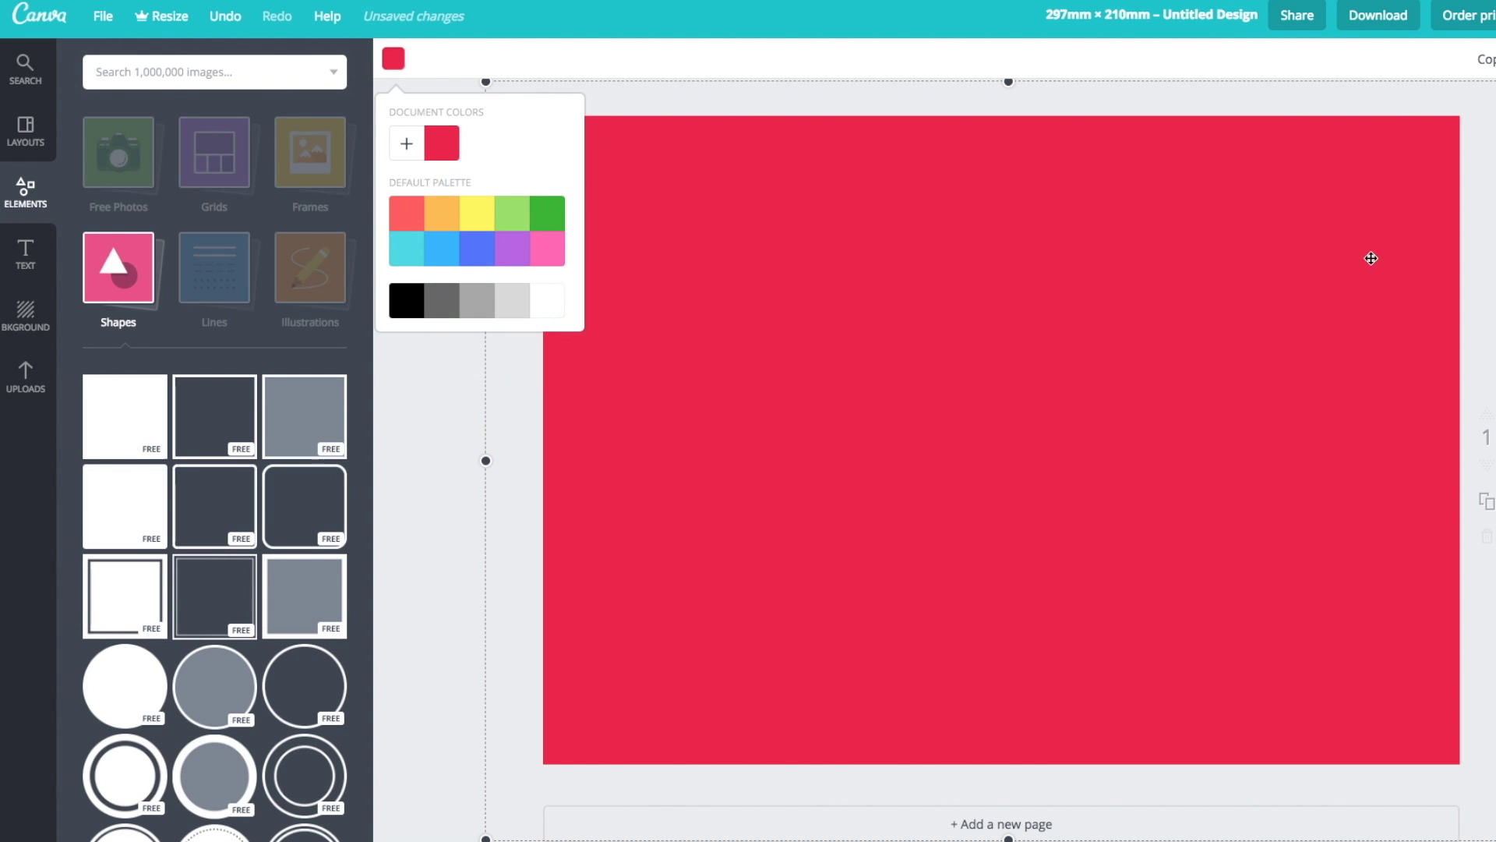
click(1495, 59)
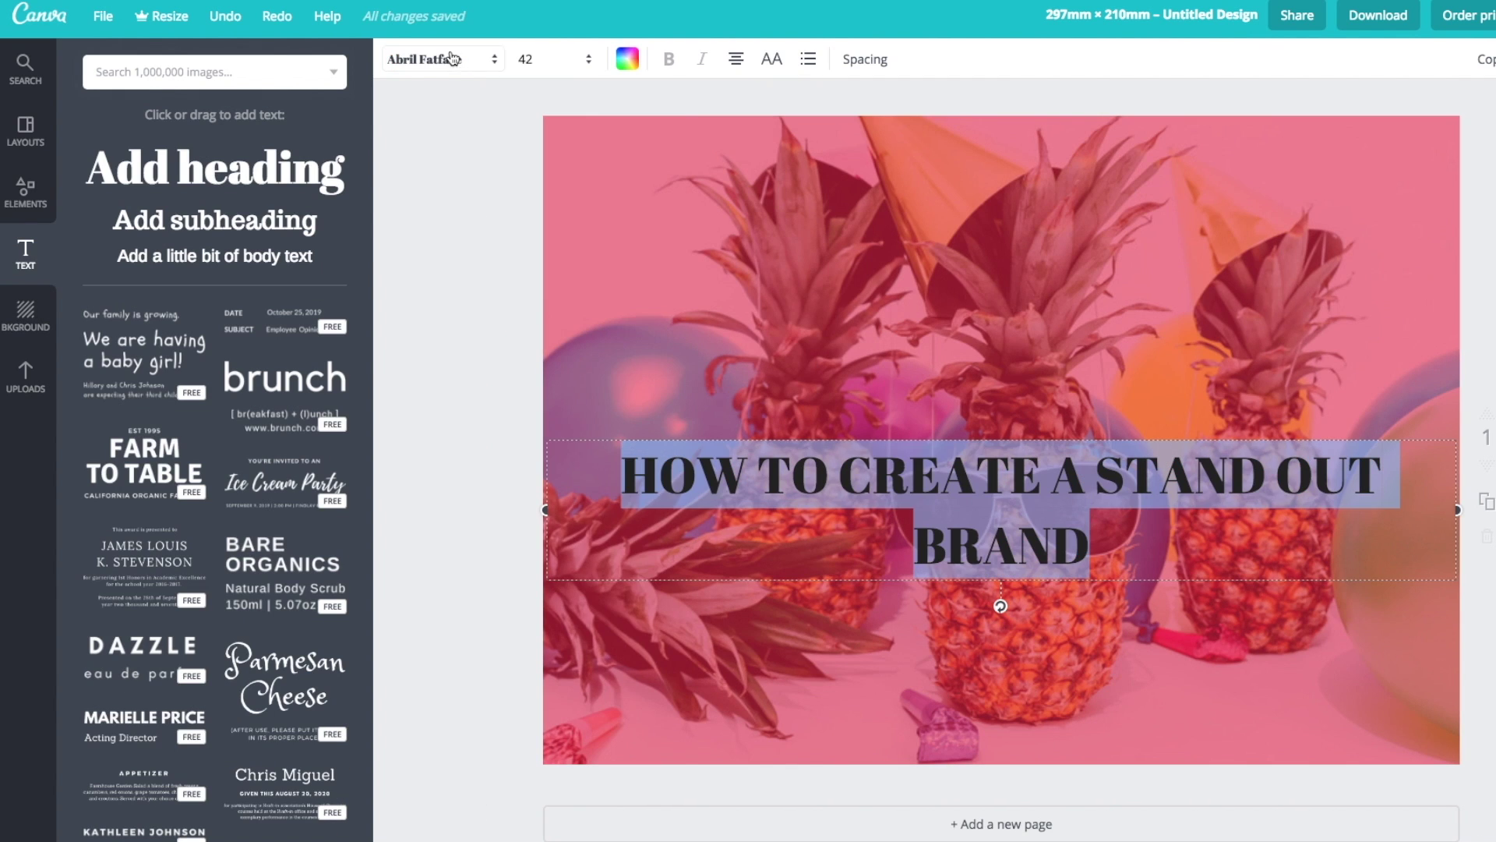
Step: Set the cover title in white Oswald at size 80 and move it higher on the page
click(452, 58)
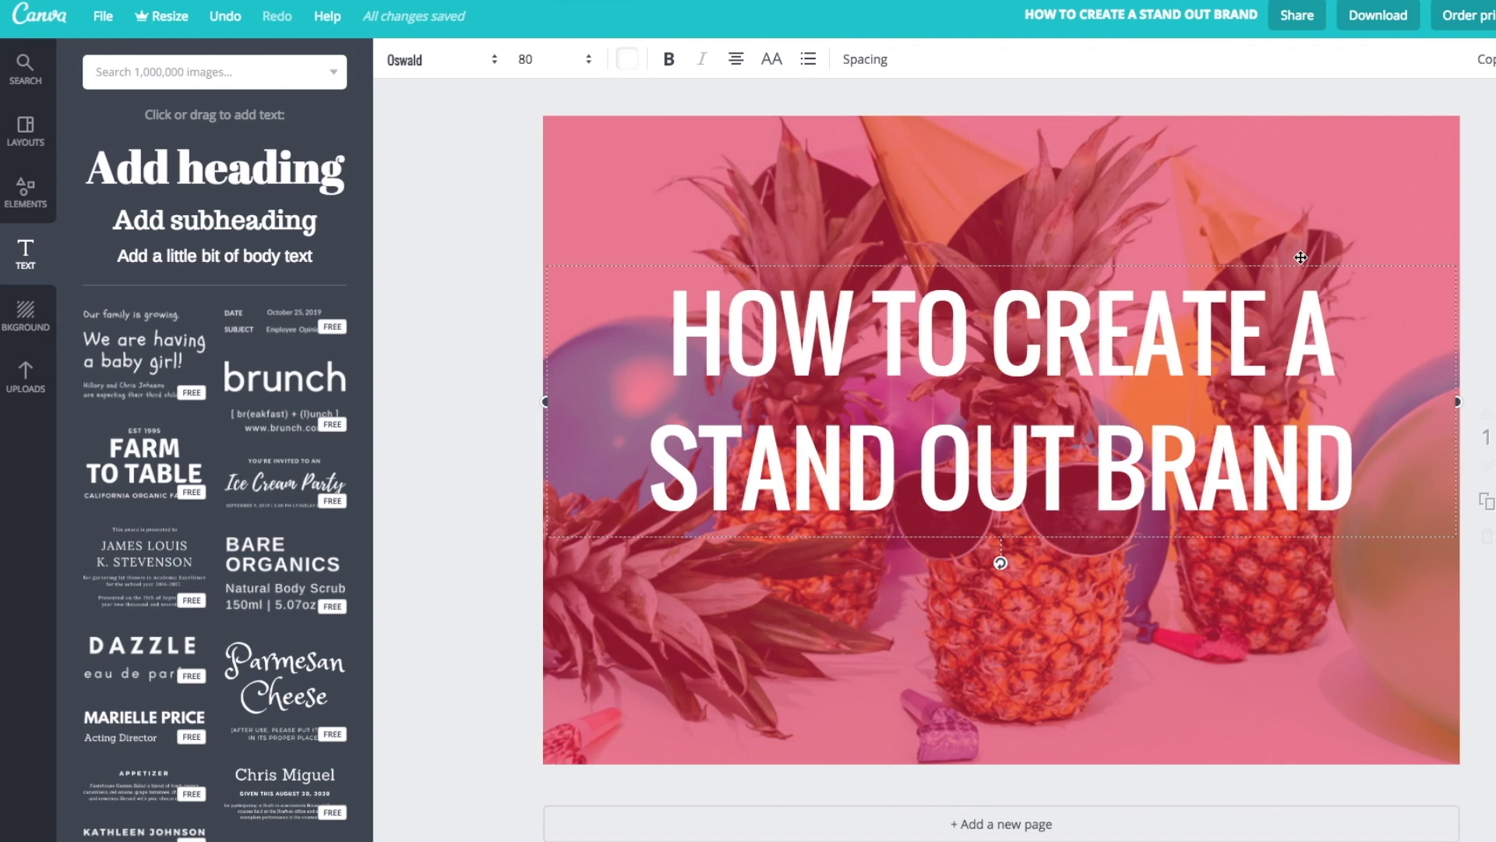
drag(1303, 257, 1302, 206)
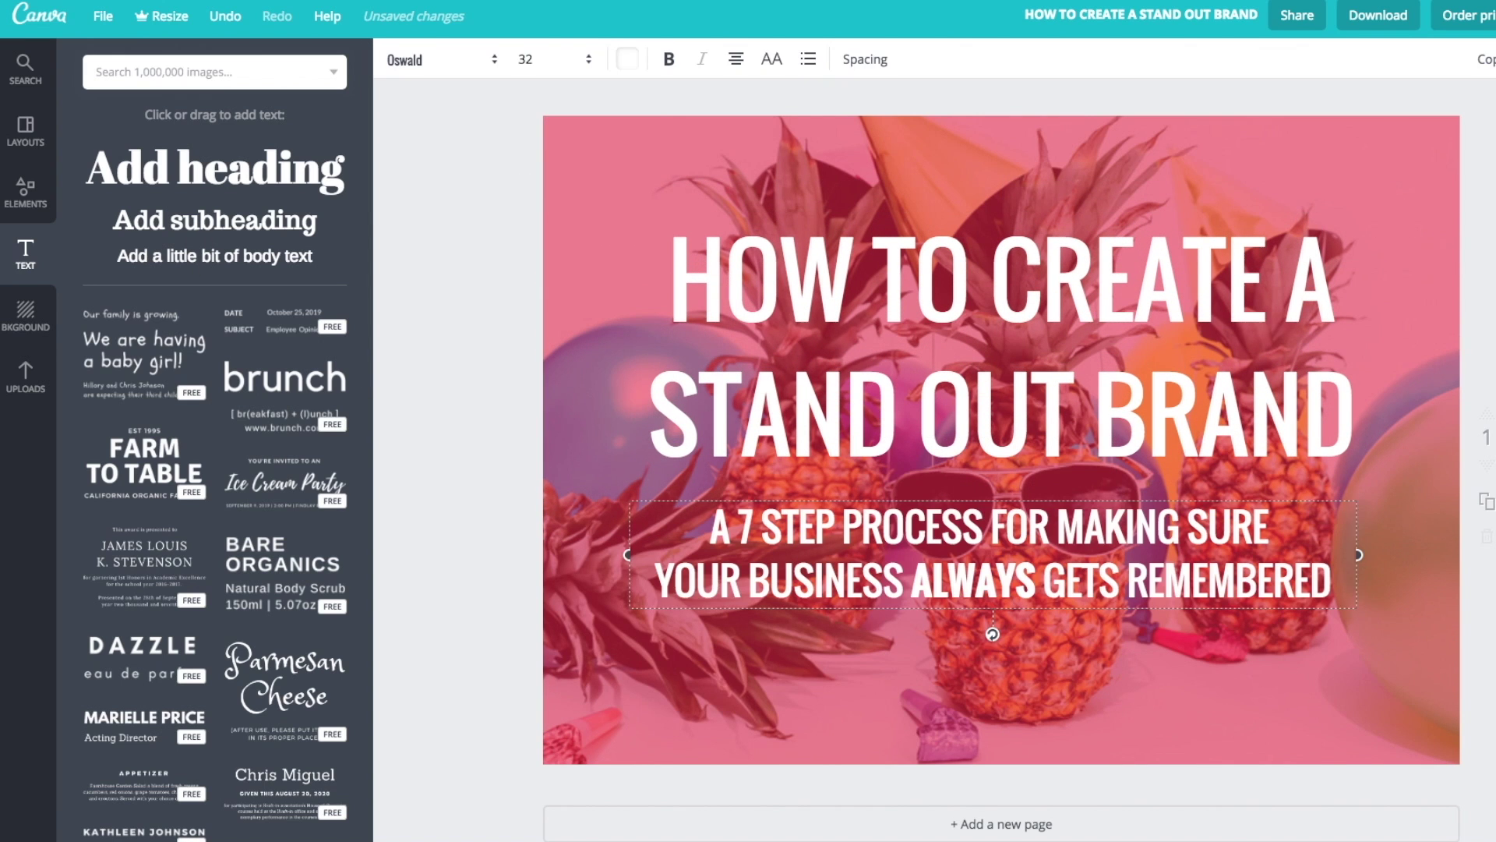
key(Escape)
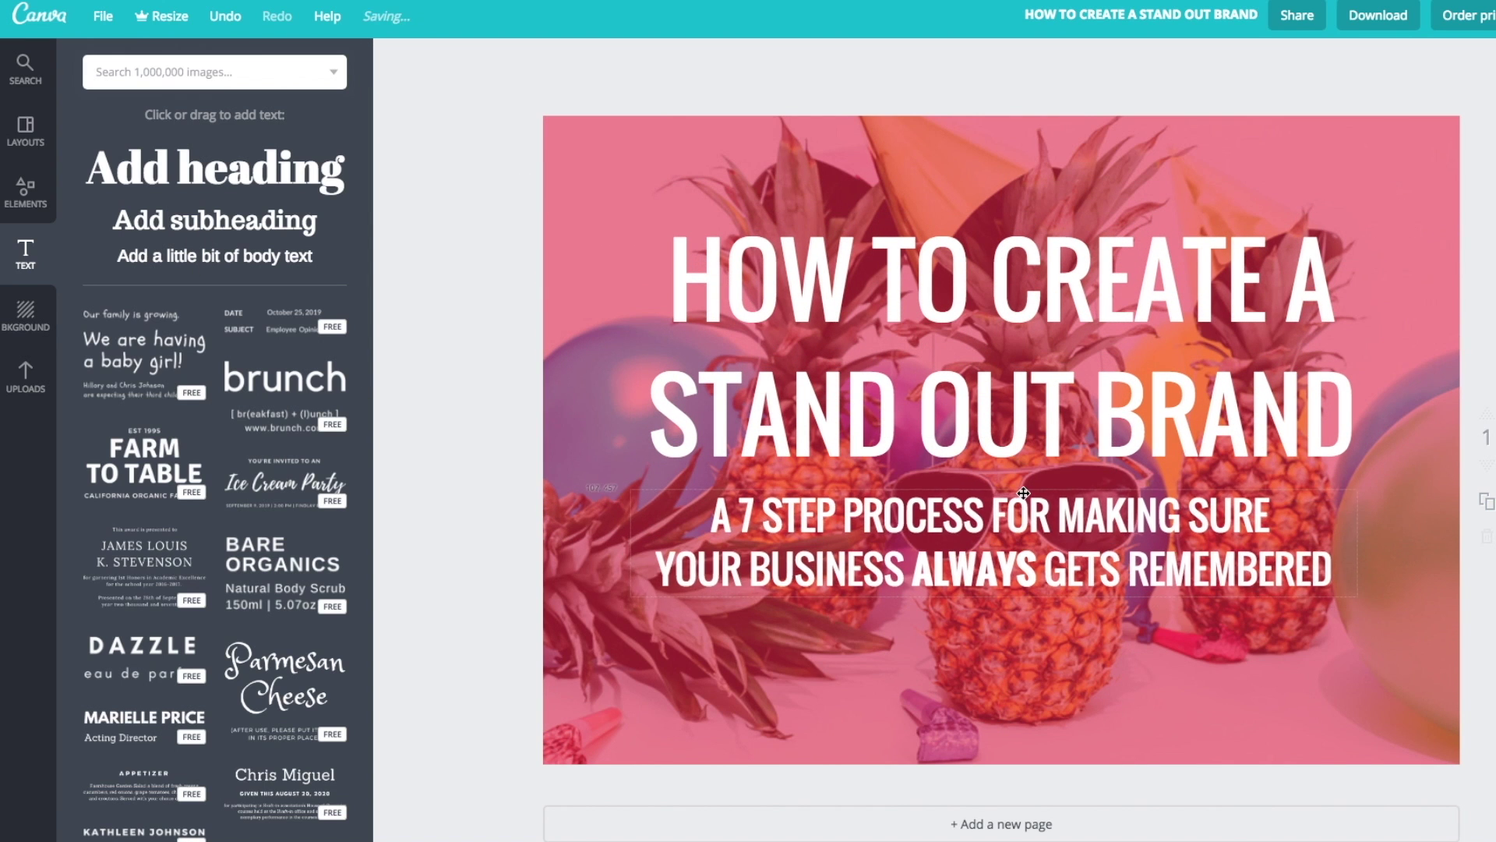
Step: Add the uploaded white Andrew and Pete logo, shrink it and centre it beneath the cover subtitle
click(25, 374)
click(304, 756)
drag(1336, 250, 910, 430)
drag(846, 582, 1013, 698)
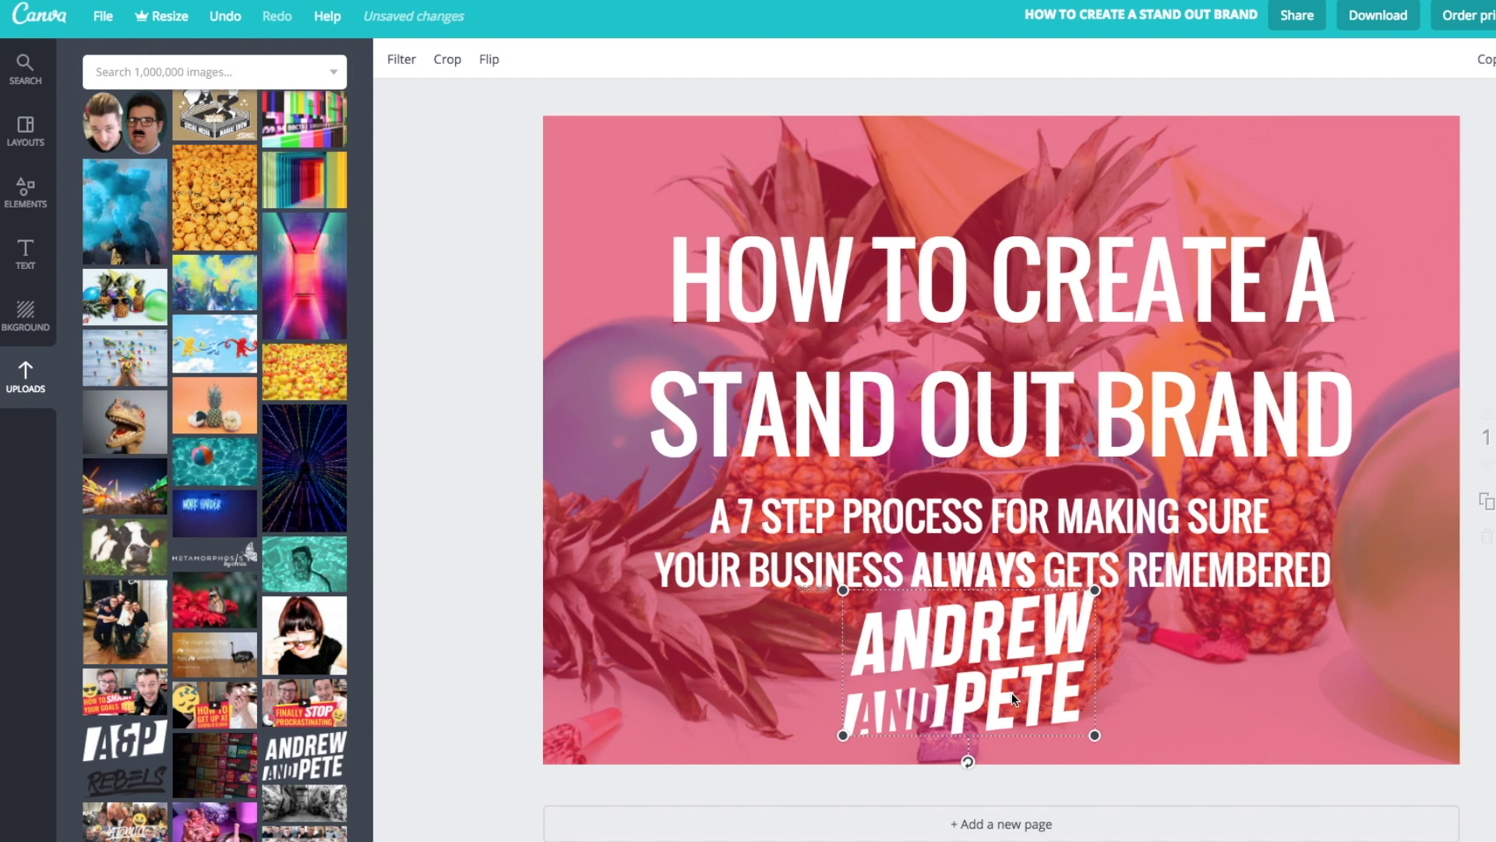
drag(1100, 592, 1007, 642)
drag(948, 696, 1014, 666)
key(Escape)
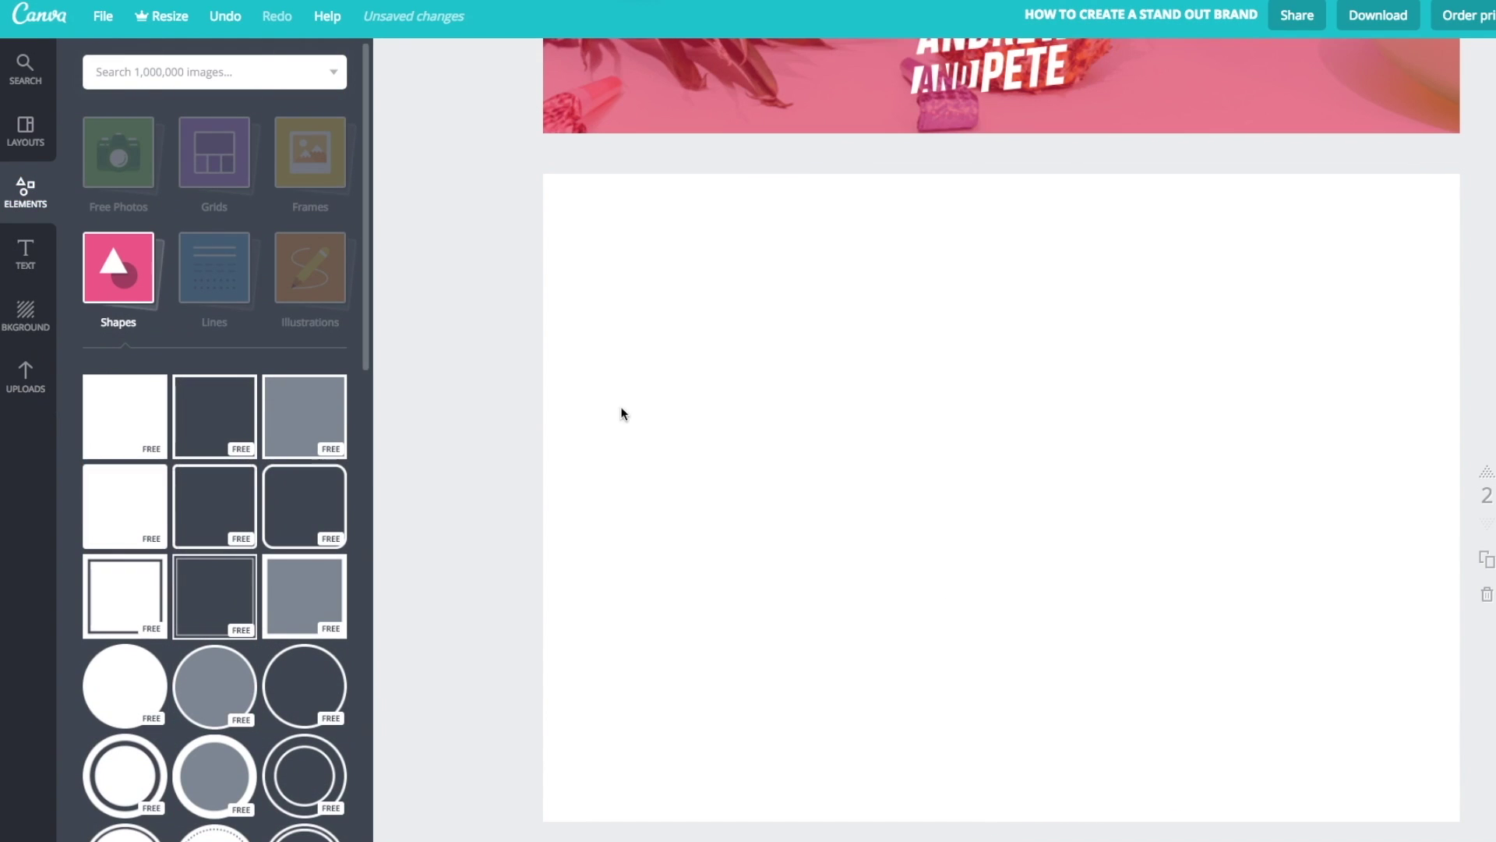
Step: Cover page 2 with a square shape and colour it with the document's red
key(ctrl+v)
drag(969, 414, 889, 377)
drag(1085, 708, 1247, 795)
drag(1204, 493, 1483, 483)
click(392, 60)
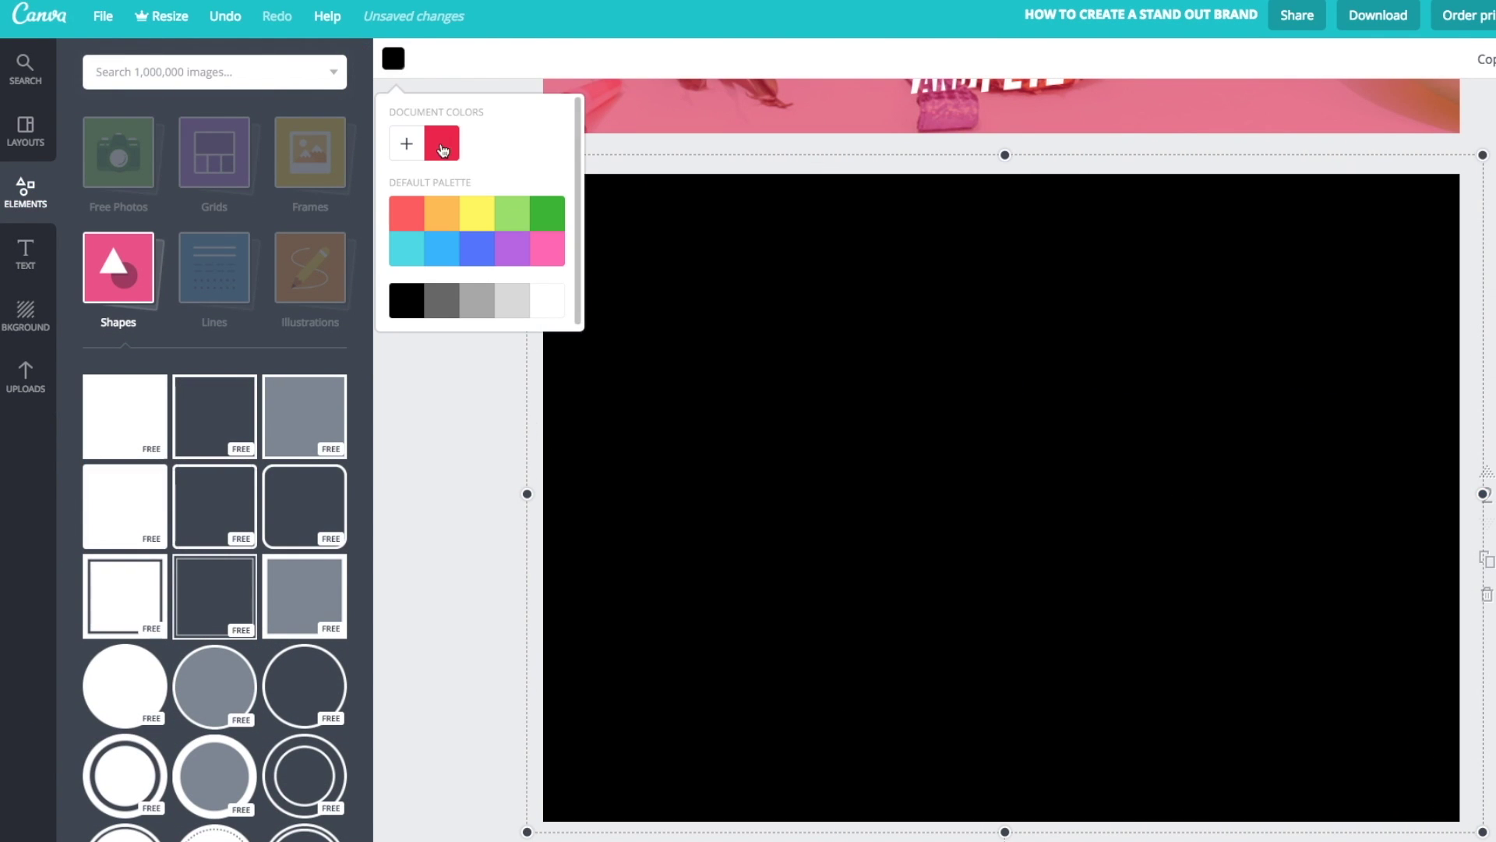
click(441, 148)
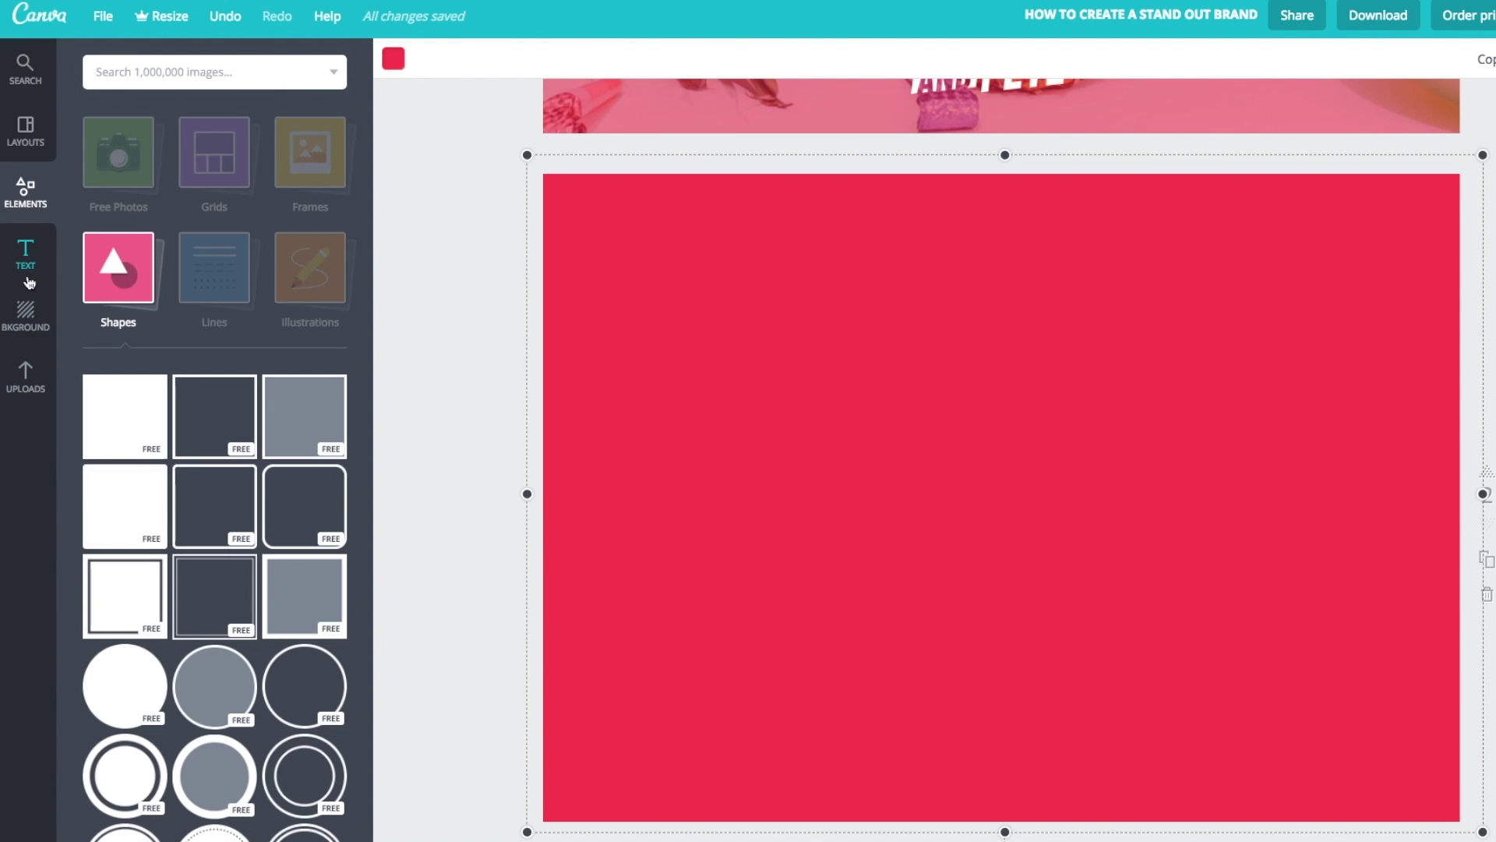
Step: Add another square to page 2, reshape it into a full-width banner along the page's upper edge and colour it yellow
click(125, 414)
drag(1188, 423, 1005, 384)
drag(825, 731, 783, 271)
drag(1102, 226, 1463, 227)
click(392, 59)
click(471, 210)
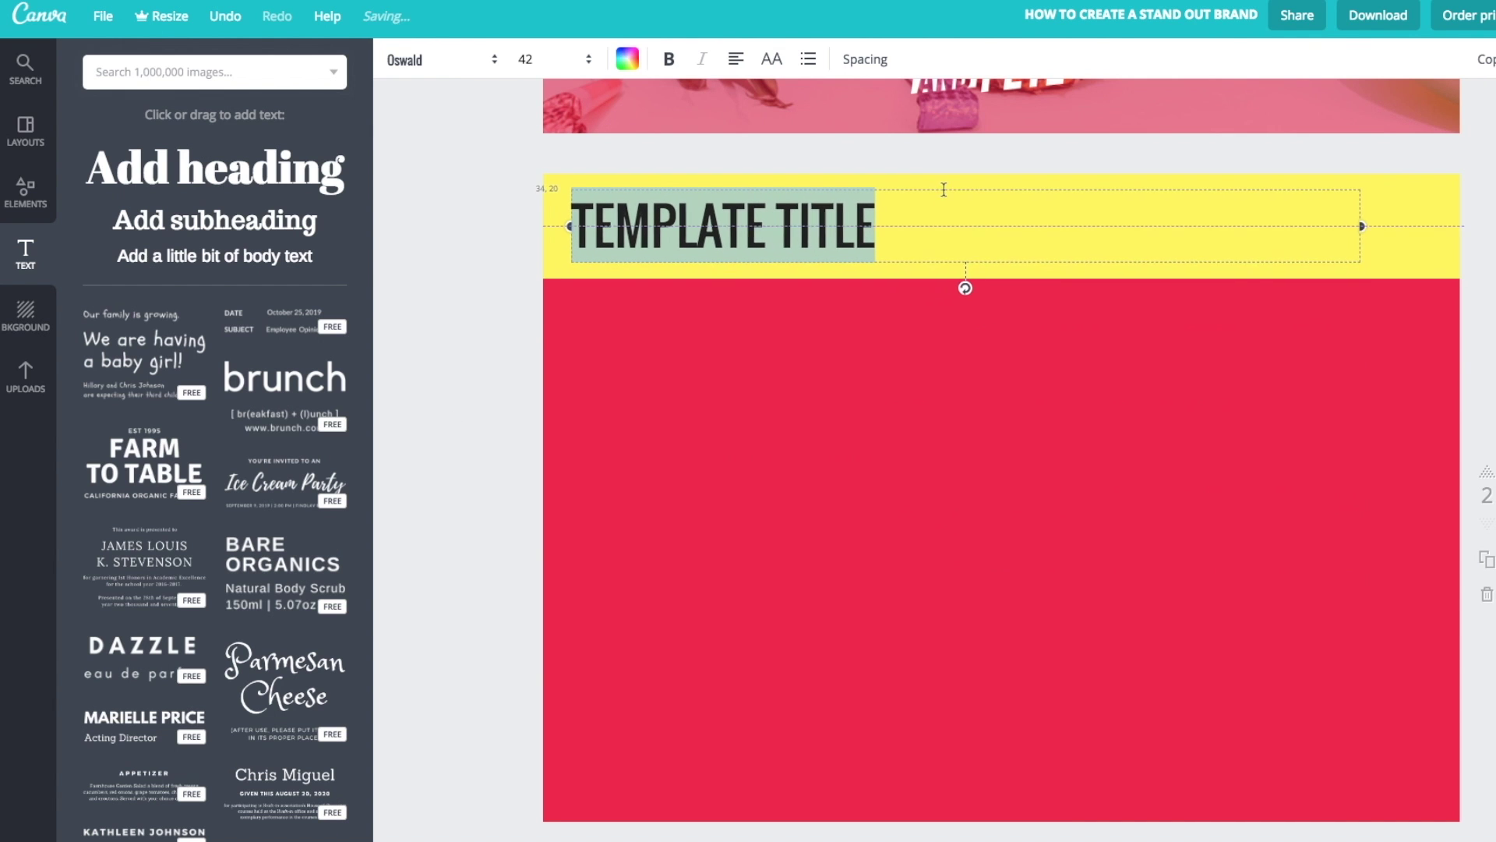
Step: Align the TEMPLATE TITLE heading in the yellow banner and lay out Lorem ipsum body text in two columns beneath it
drag(944, 189, 947, 190)
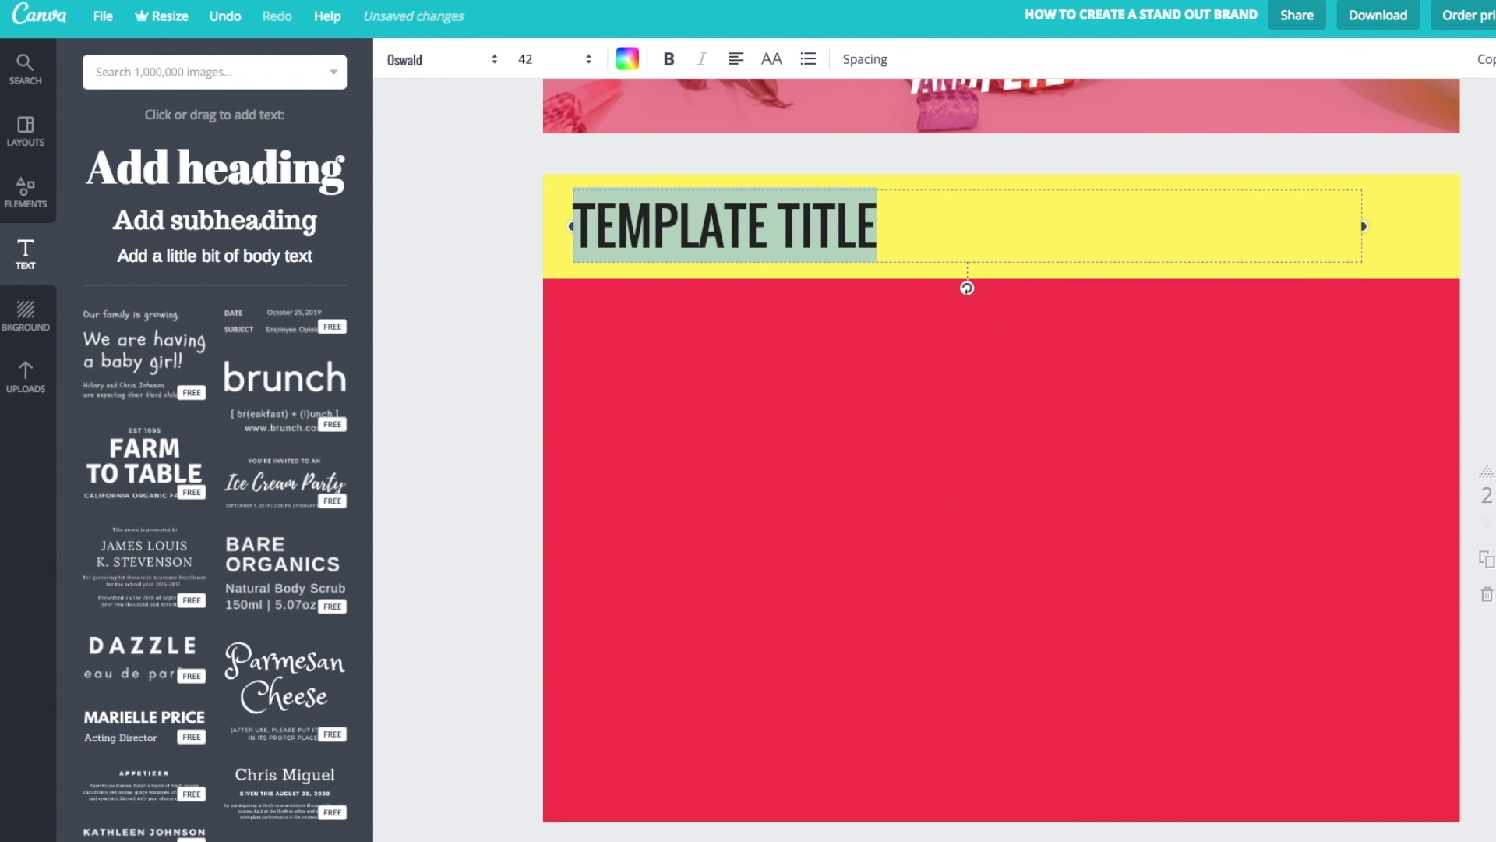
drag(224, 257, 802, 329)
key(ctrl+v)
drag(980, 765, 1062, 704)
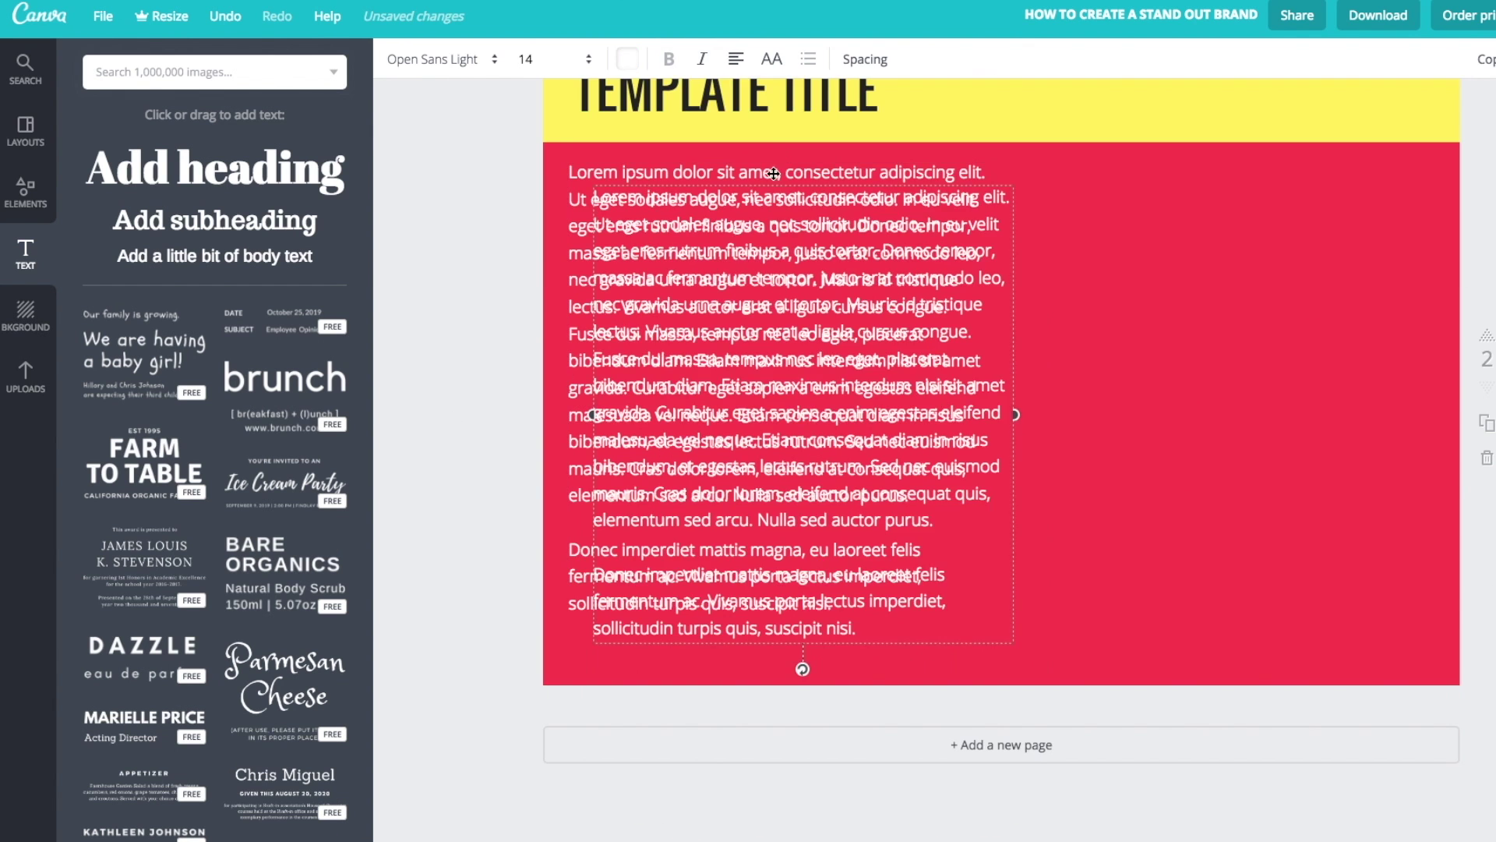
drag(773, 173, 1216, 159)
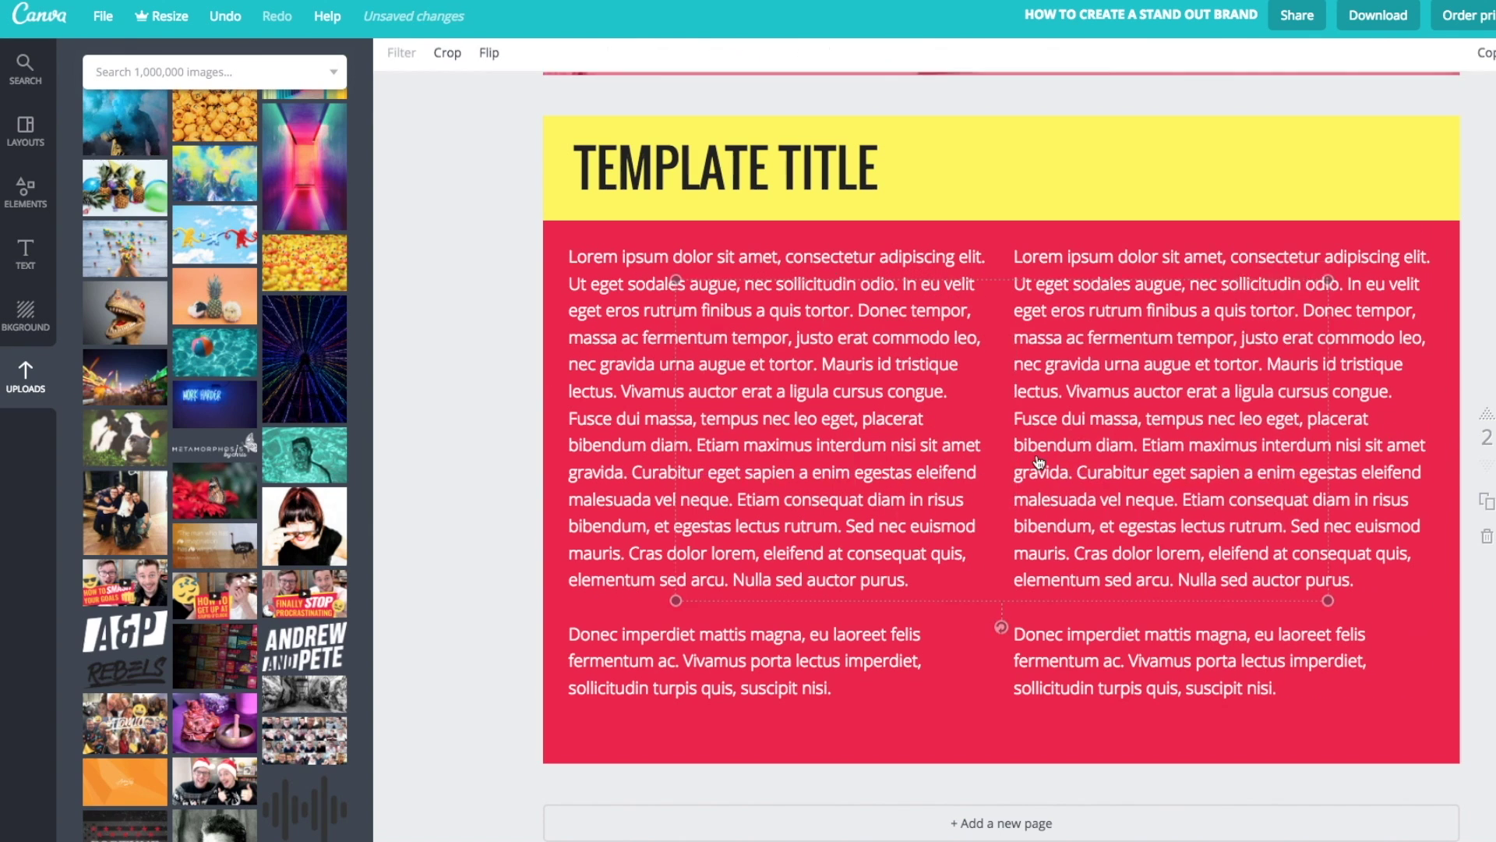
Step: Place a small A&P logo in page 2's lower right corner and format the andrewandpete.com footer text at size 10
drag(1329, 280, 1379, 715)
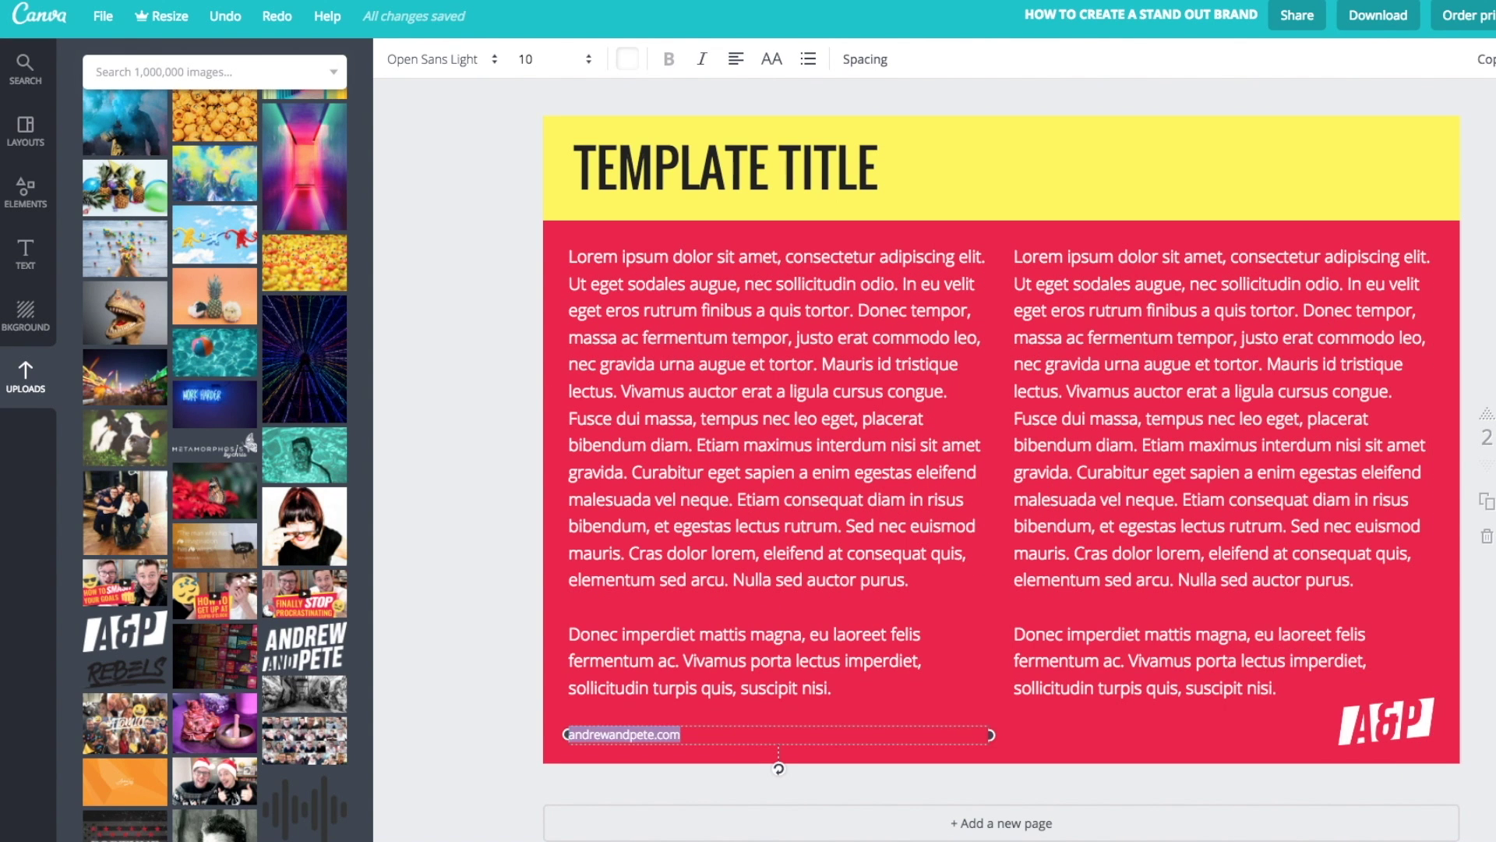
click(1495, 59)
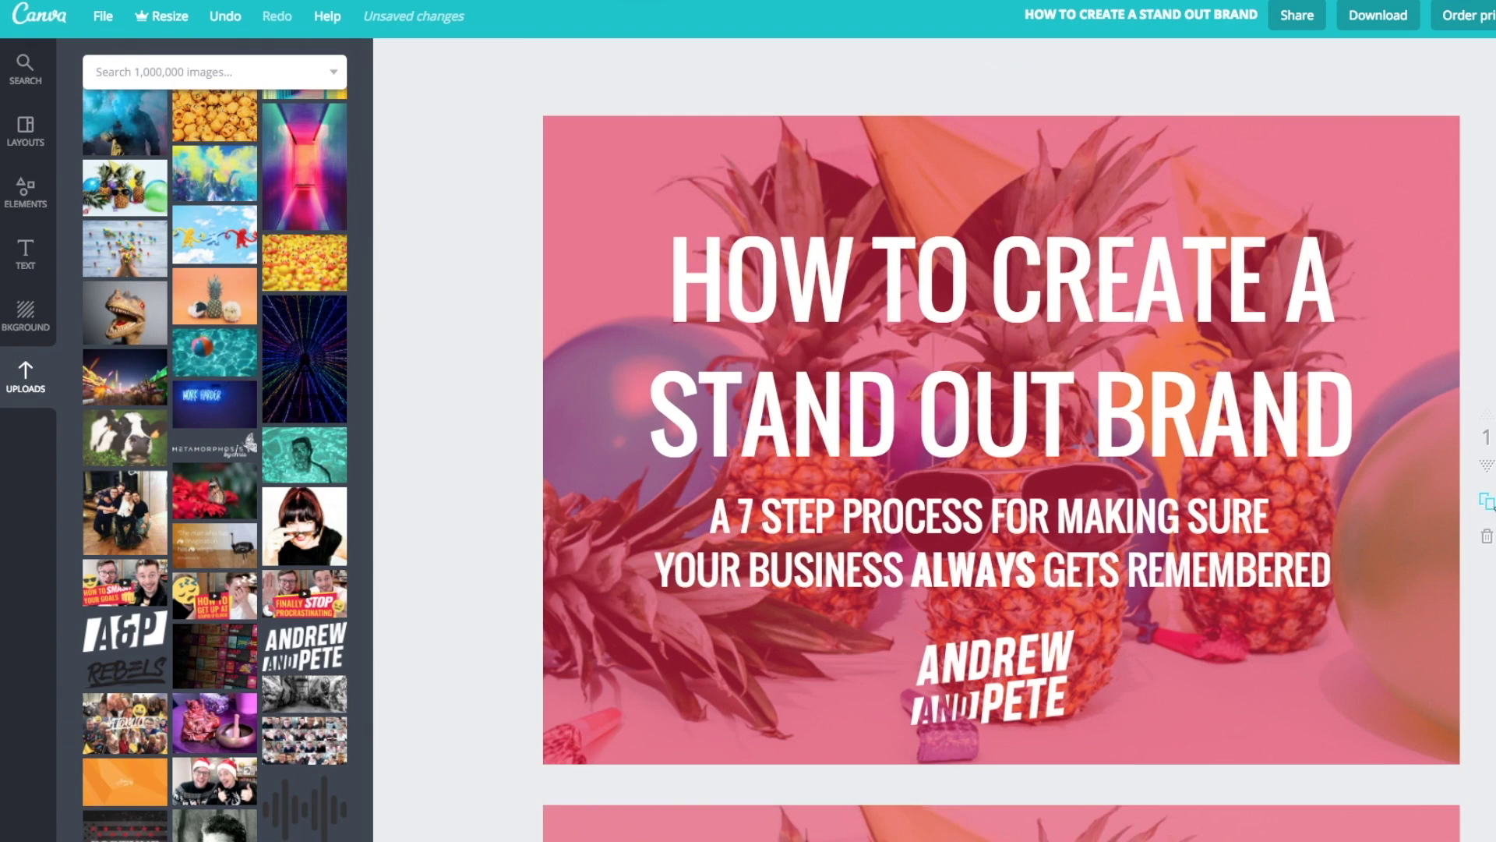
Step: On page 3, the cover copy, delete the remaining subtitle and logo and make the red overlay more opaque
scroll(1001, 436, down, 8)
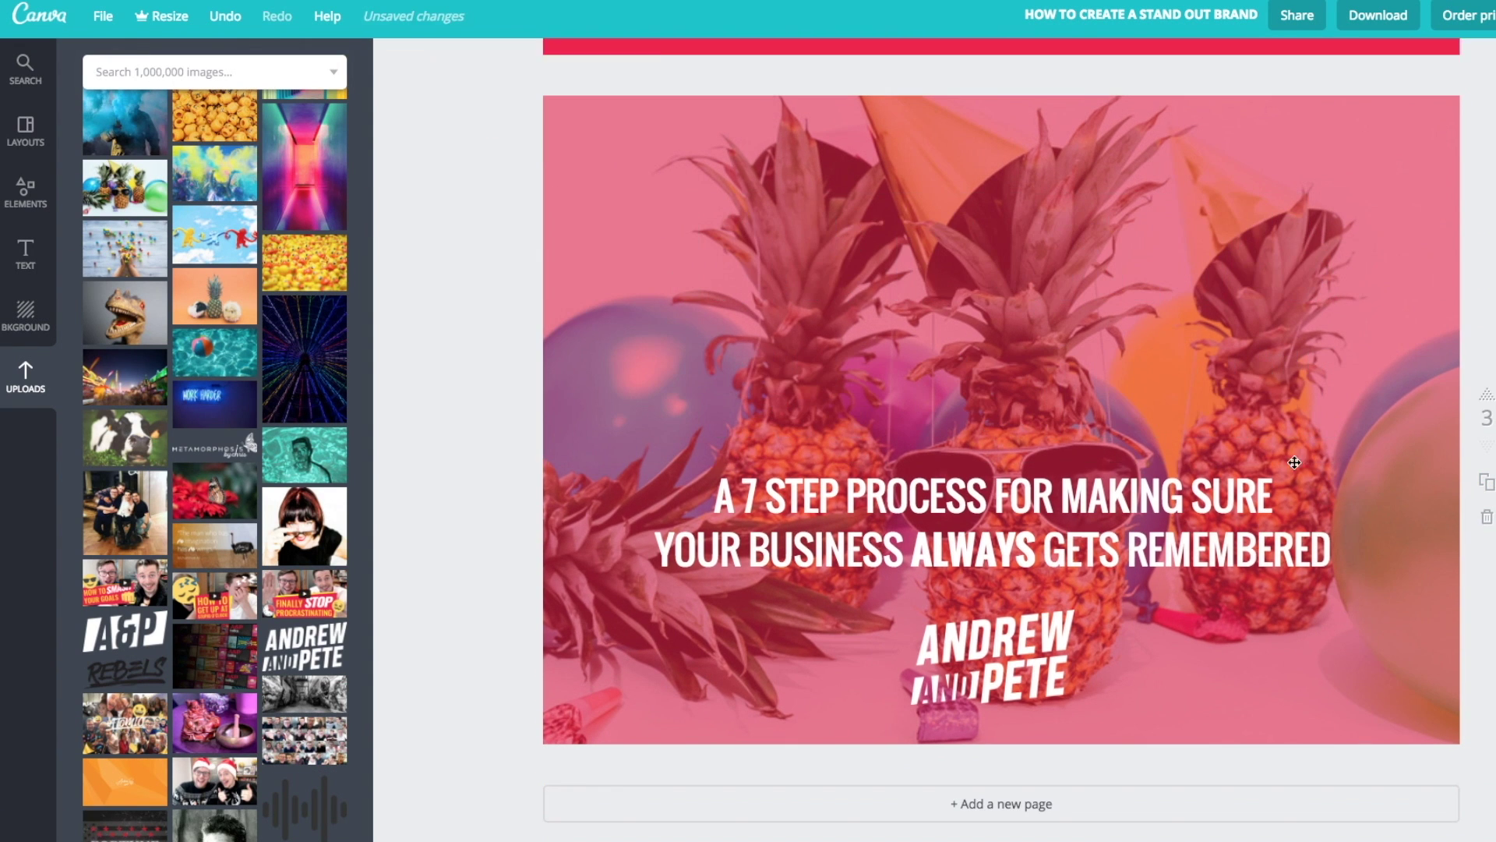
click(1360, 524)
key(Delete)
click(1113, 568)
drag(1481, 112, 1495, 111)
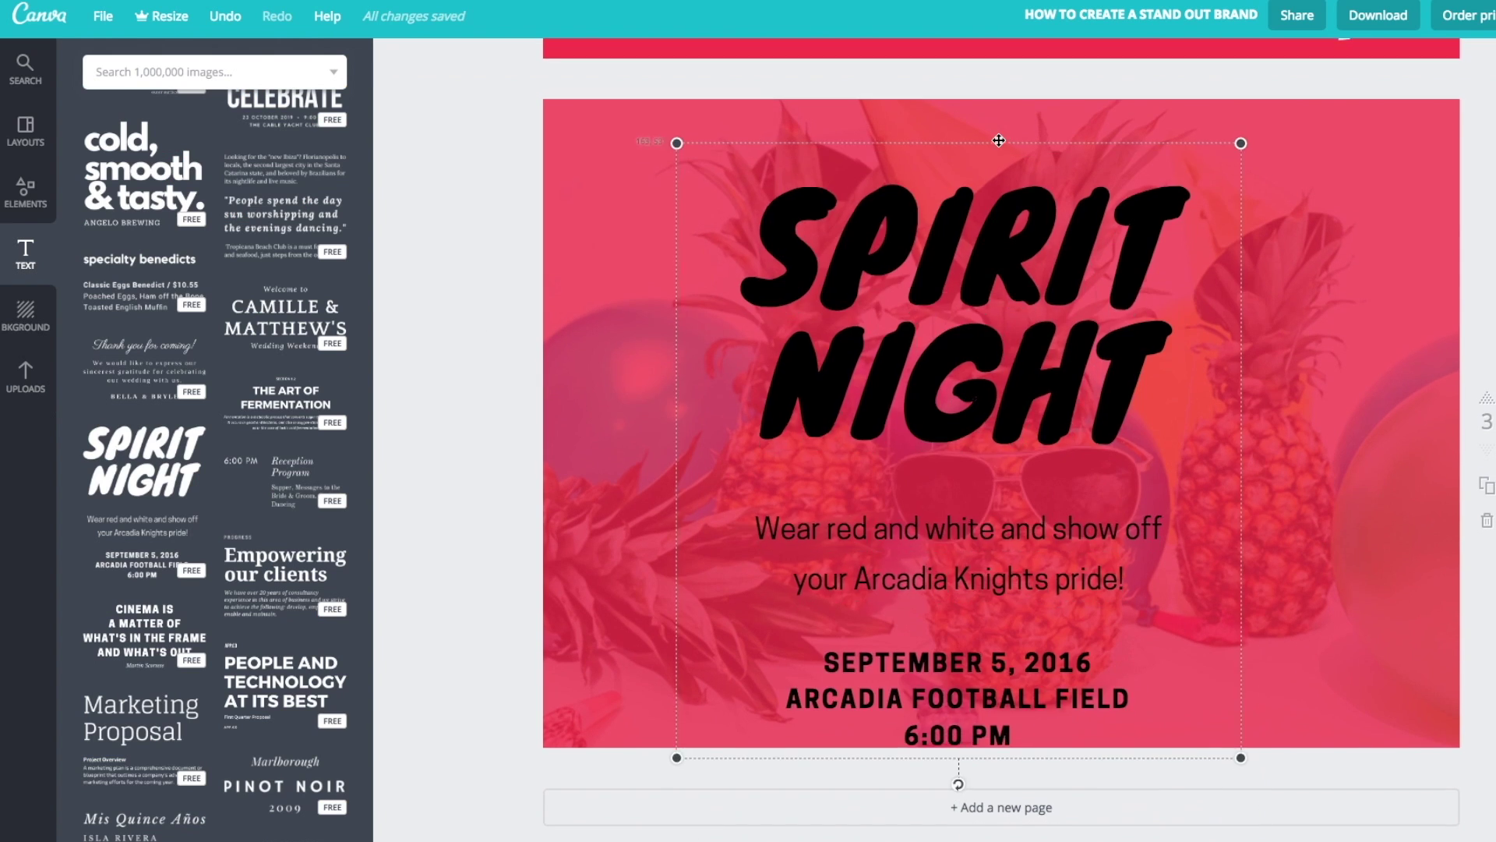
Step: Position the SPIRIT NIGHT text template on page 3, delete its date and venue lines, and enlarge the remaining text
drag(863, 518, 863, 549)
click(825, 635)
key(Delete)
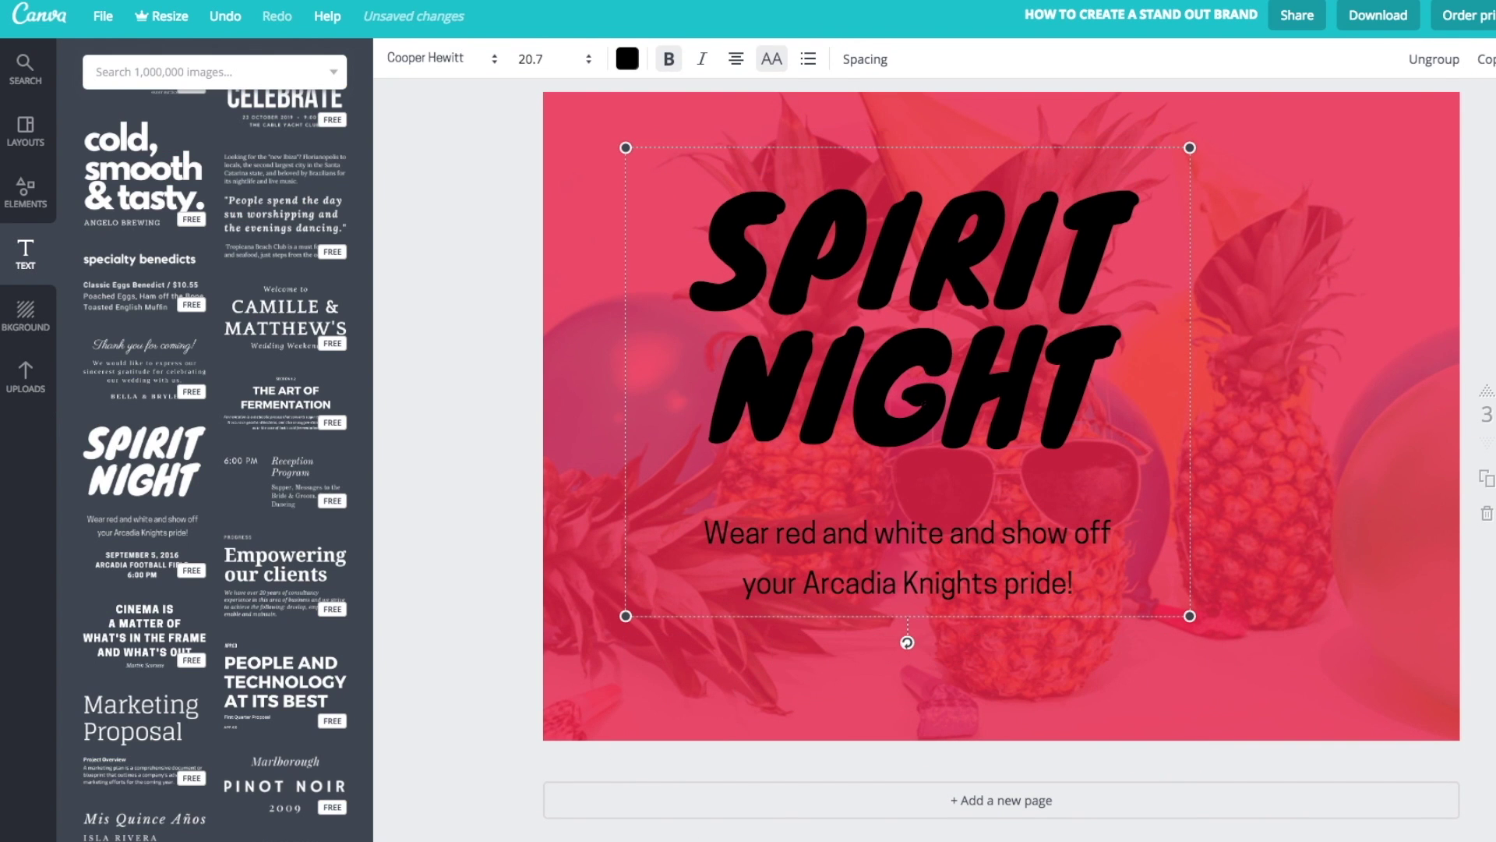
drag(1190, 616, 1325, 682)
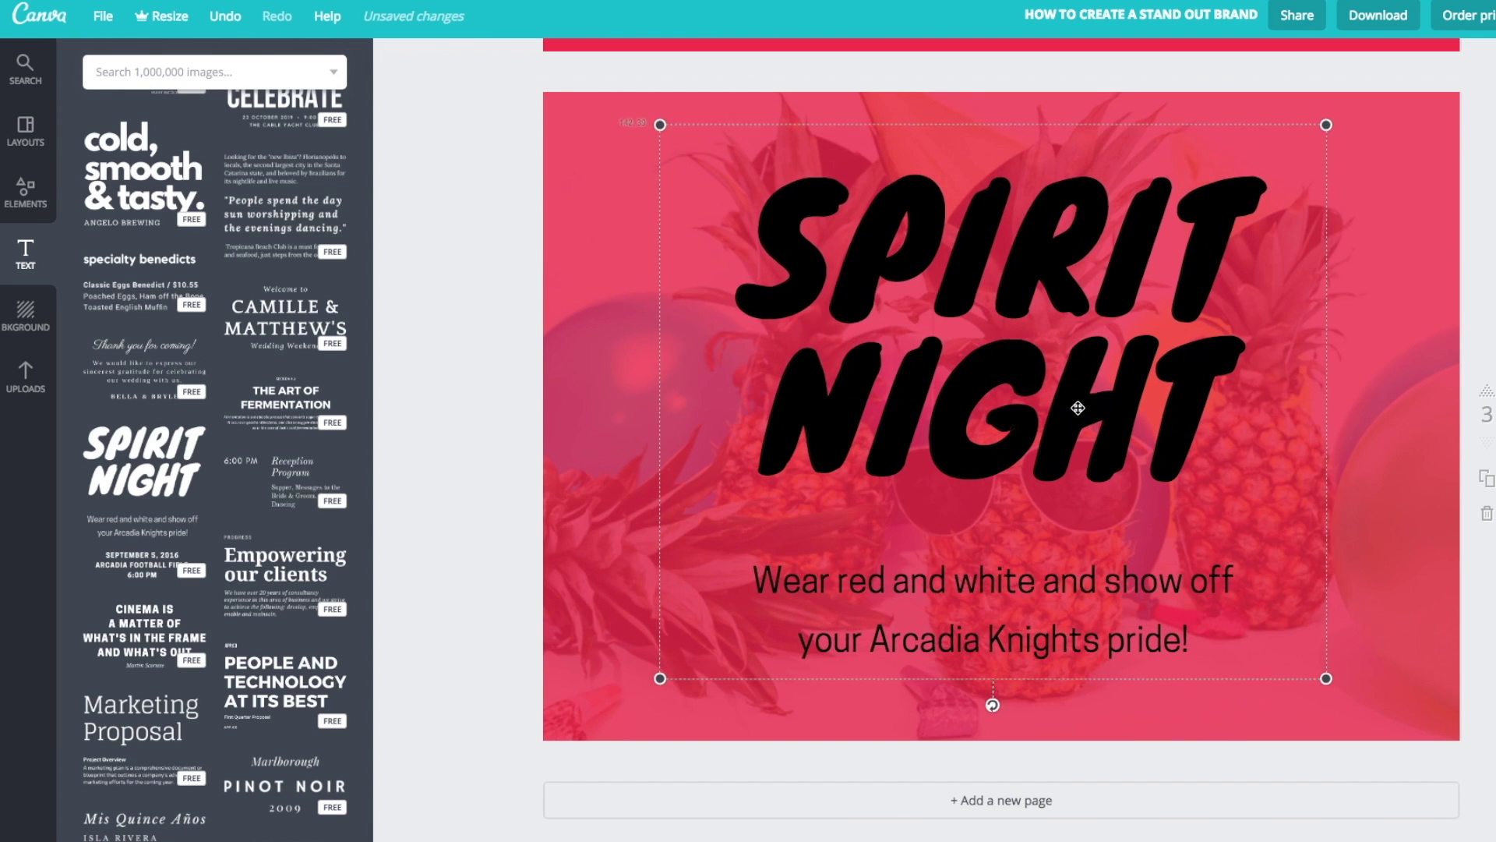
drag(1323, 698, 1290, 672)
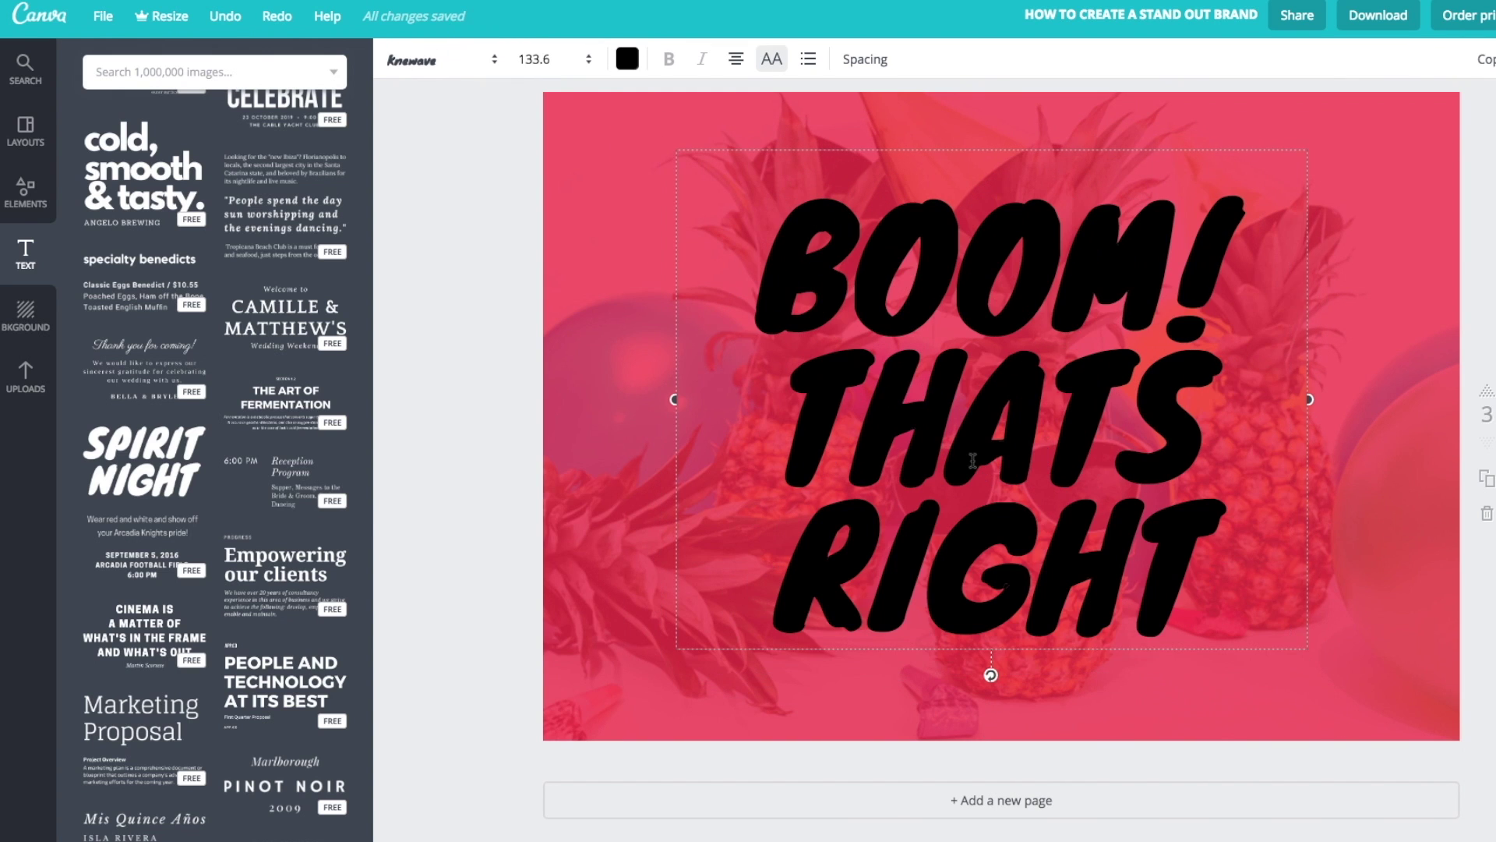
Step: Select all of the BOOM! headline text on page 3 and colour it white
drag(1207, 655, 662, 110)
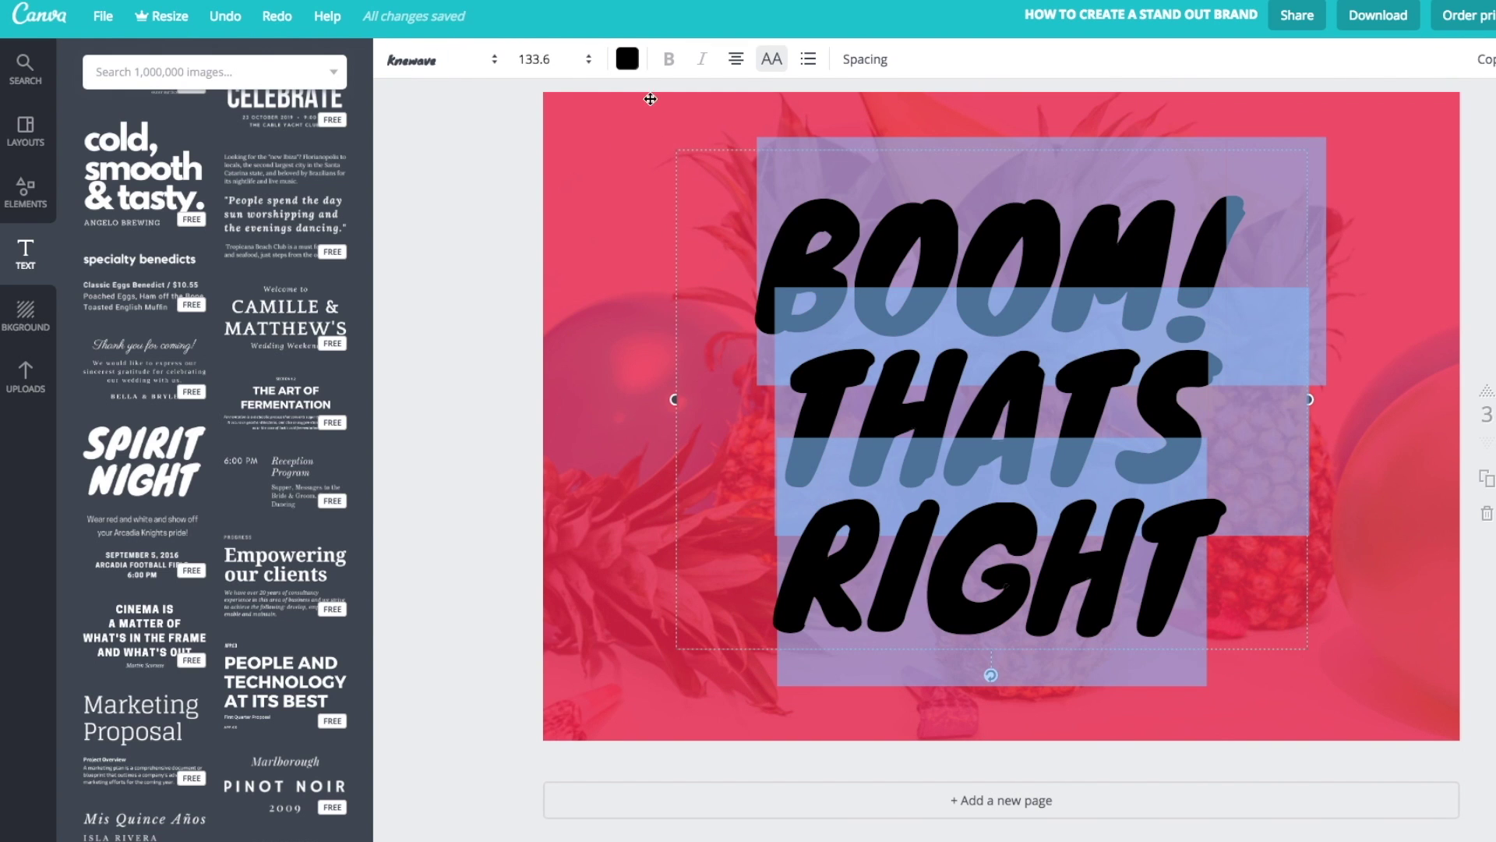
click(627, 59)
click(781, 300)
key(Escape)
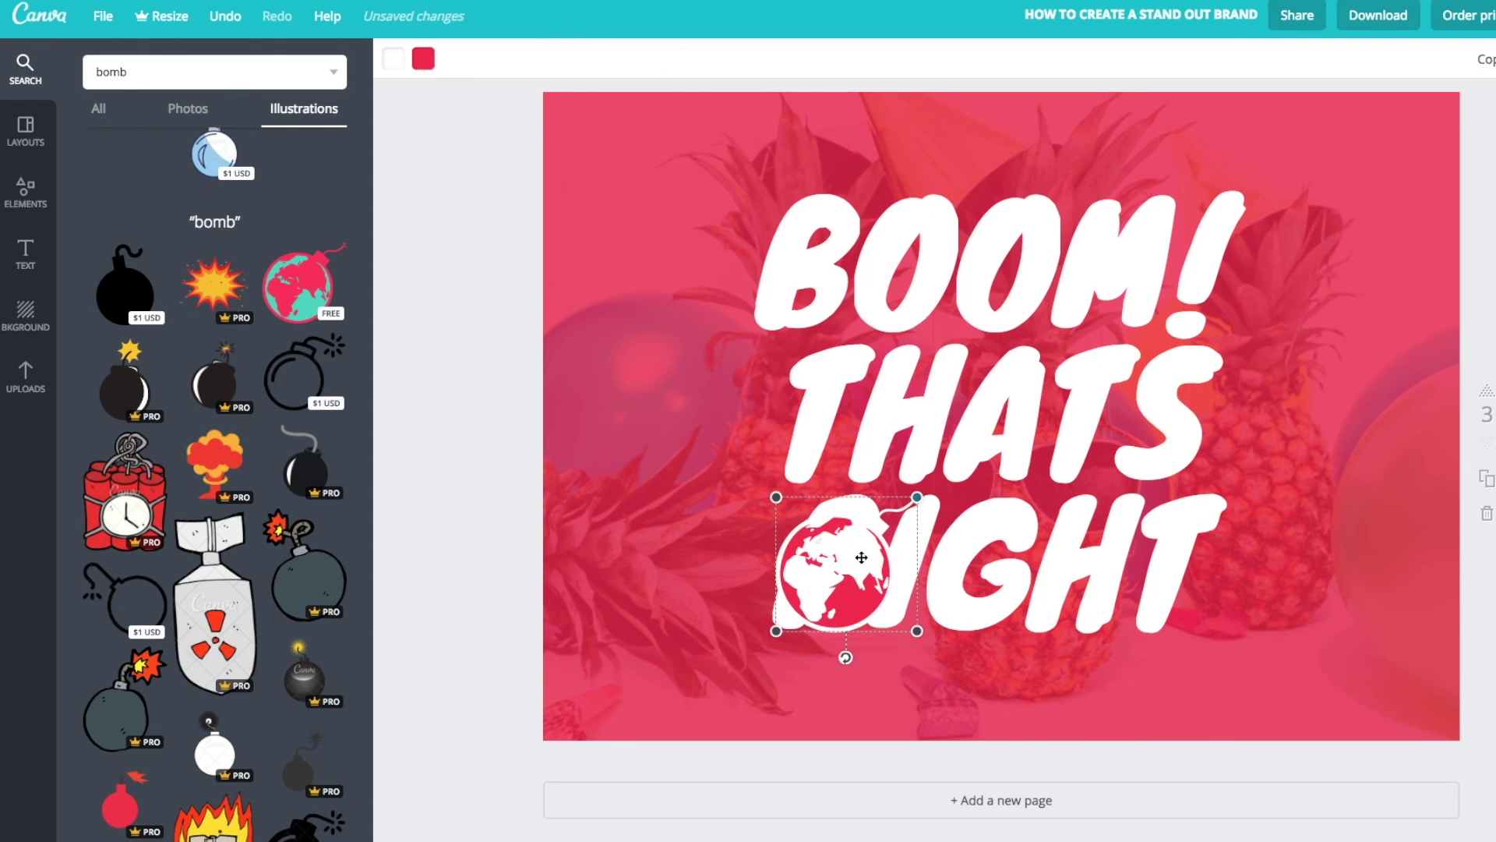
Step: Move the globe bomb illustration above the BOOM! headline and place a reduced A&P logo centred beneath the text
drag(892, 528, 1025, 125)
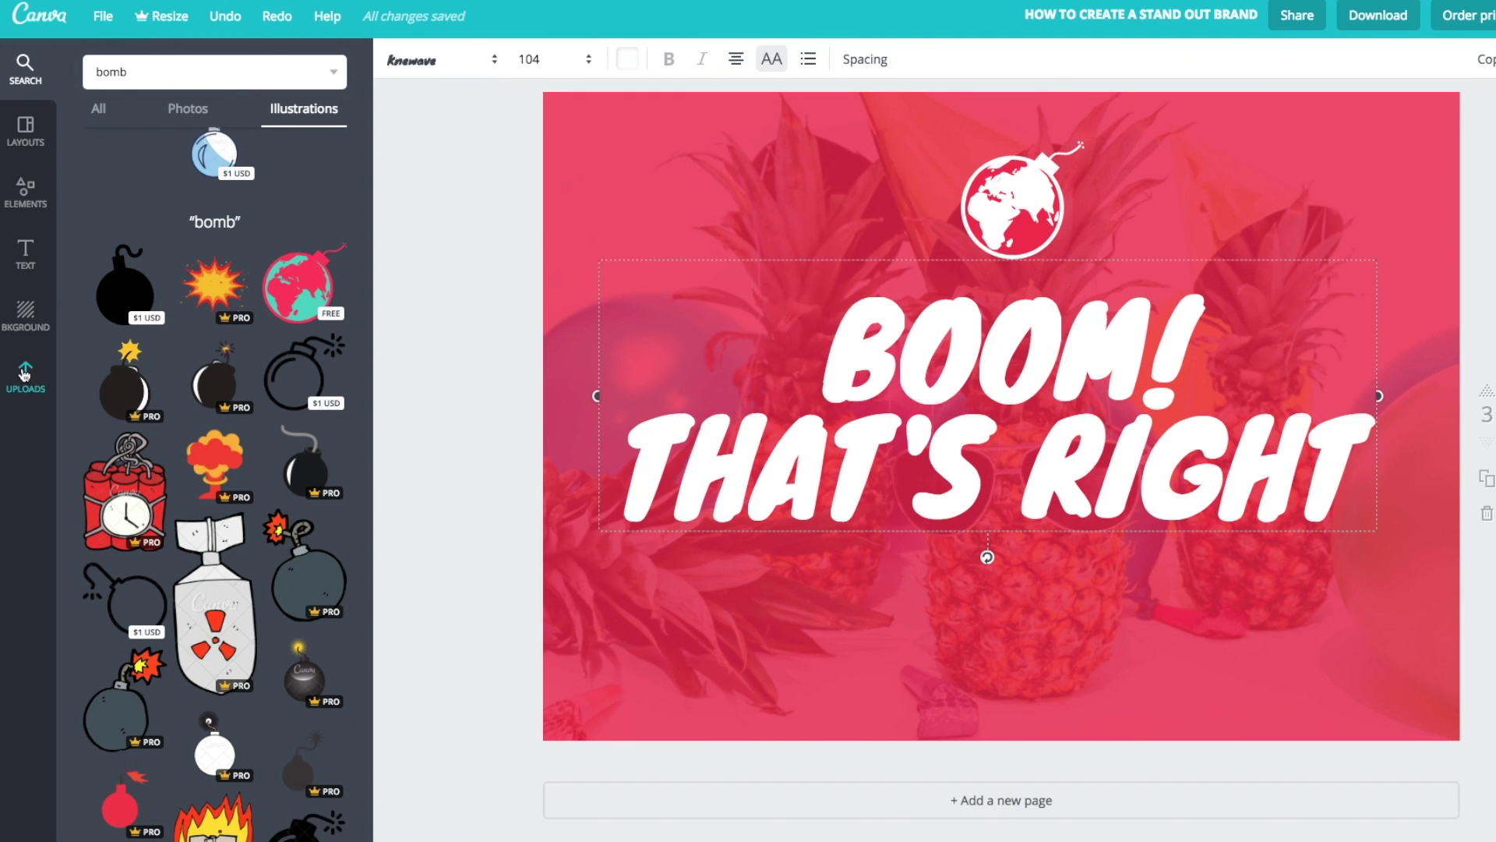
click(26, 374)
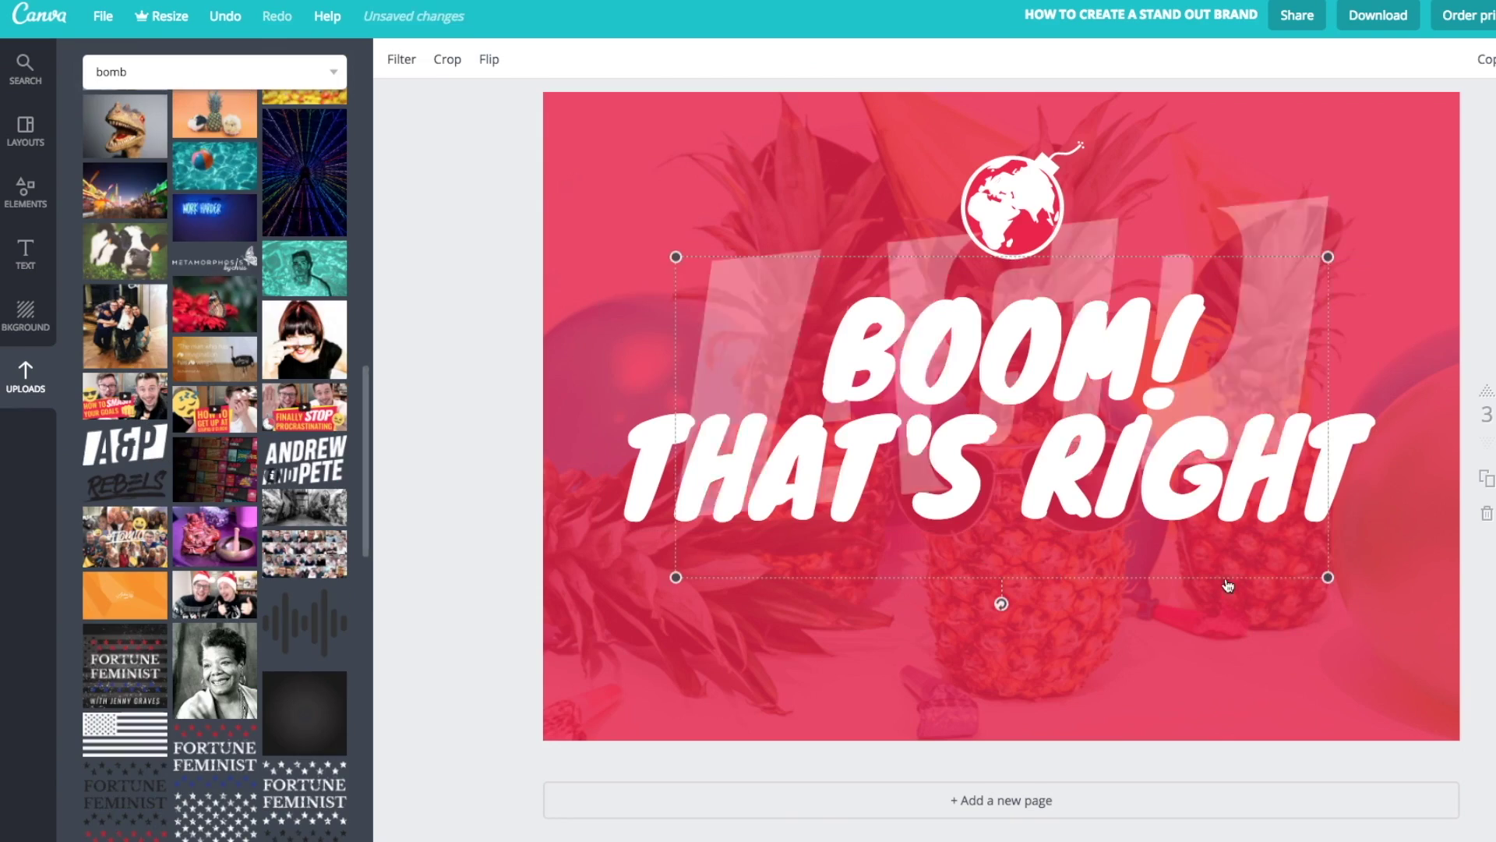
drag(1328, 257, 926, 455)
drag(863, 552, 1070, 664)
key(Escape)
Step: Duplicate the template page and place the copy after the BOOM! page as page 5
scroll(1002, 436, down, 9)
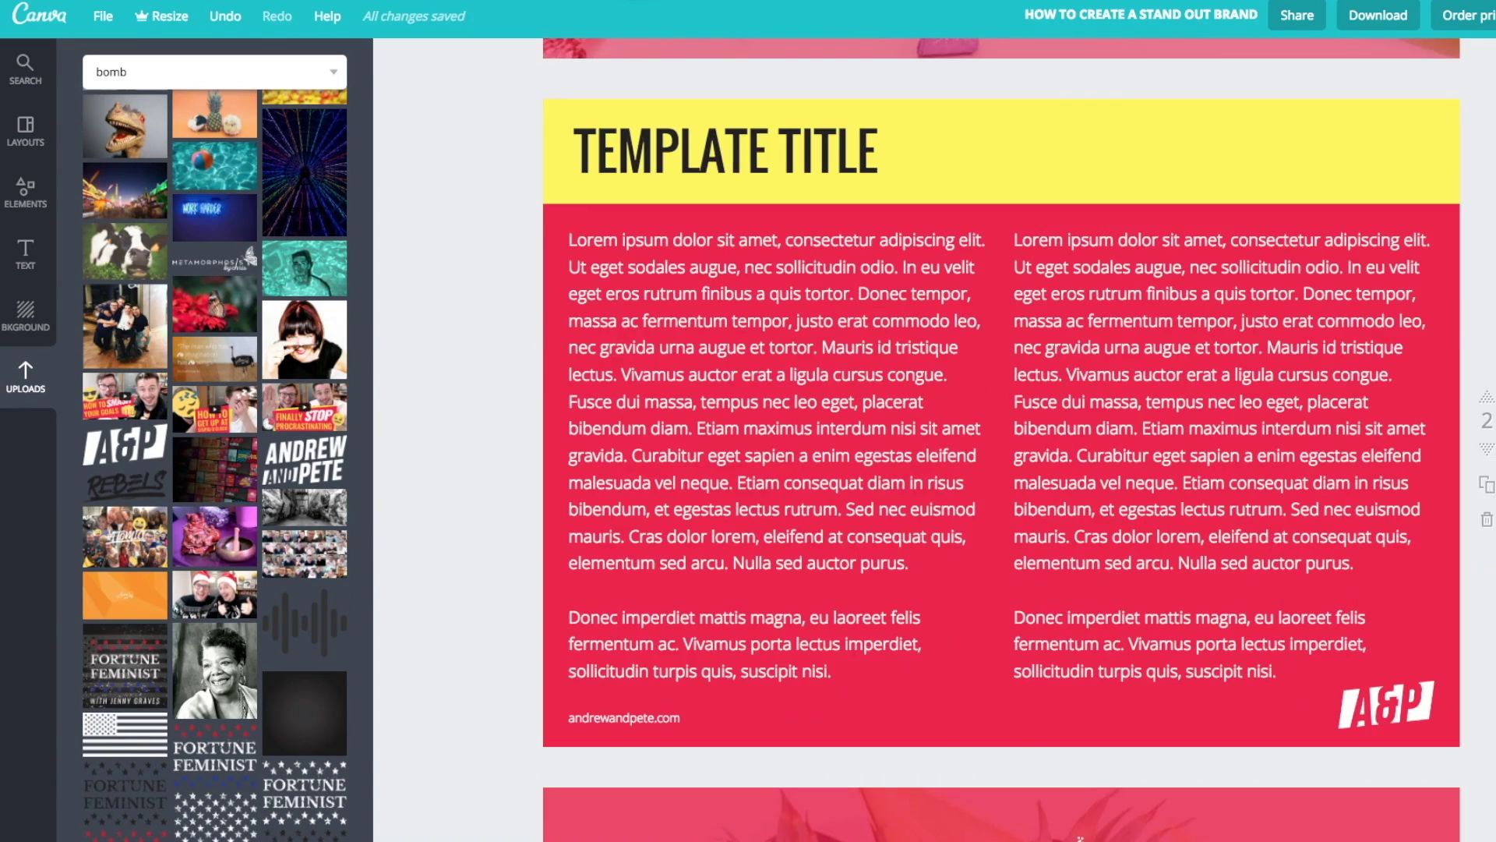
scroll(1002, 436, down, 15)
click(1488, 218)
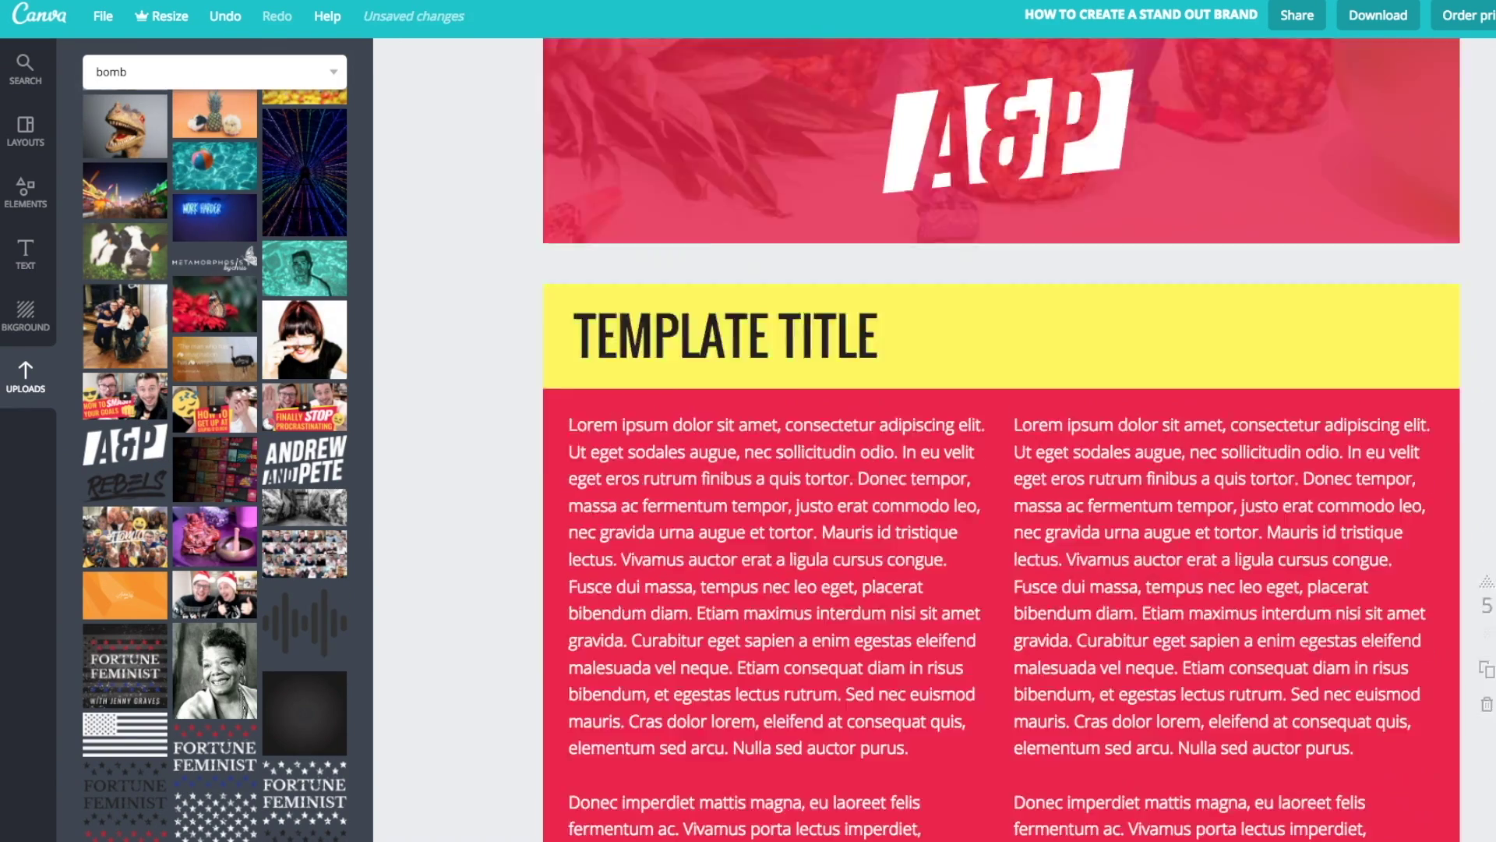
Step: Download all pages of the design as PDF - Standard
scroll(1001, 436, up, 12)
scroll(1002, 436, up, 15)
click(1378, 16)
click(1372, 103)
click(1369, 124)
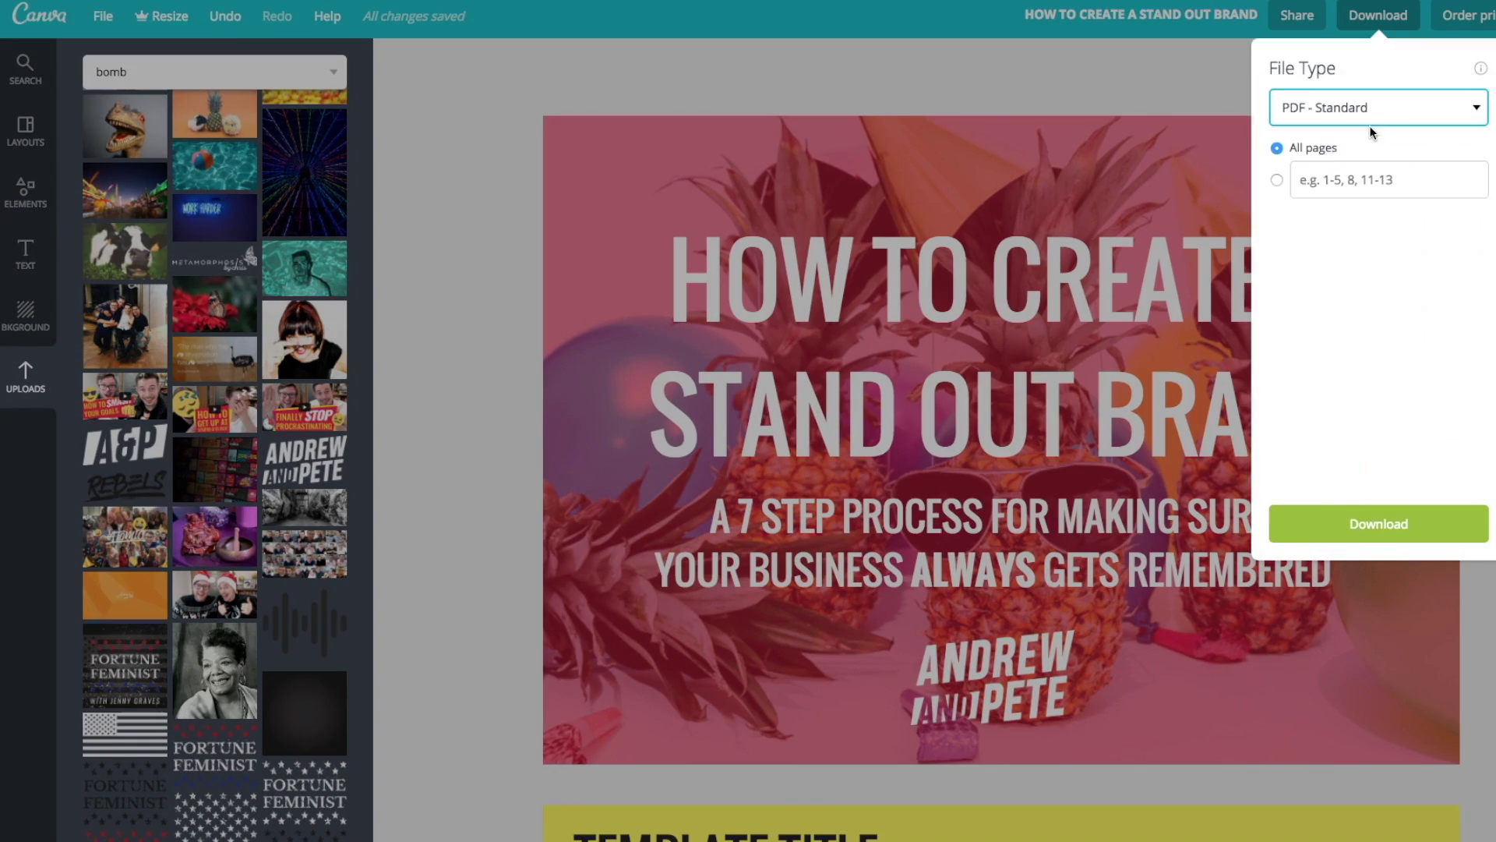
click(1384, 234)
Step: In WordPress, upload the HOW TO CREATE A STAND OUT BRAND PDF from the Downloads folder to the media library
click(624, 263)
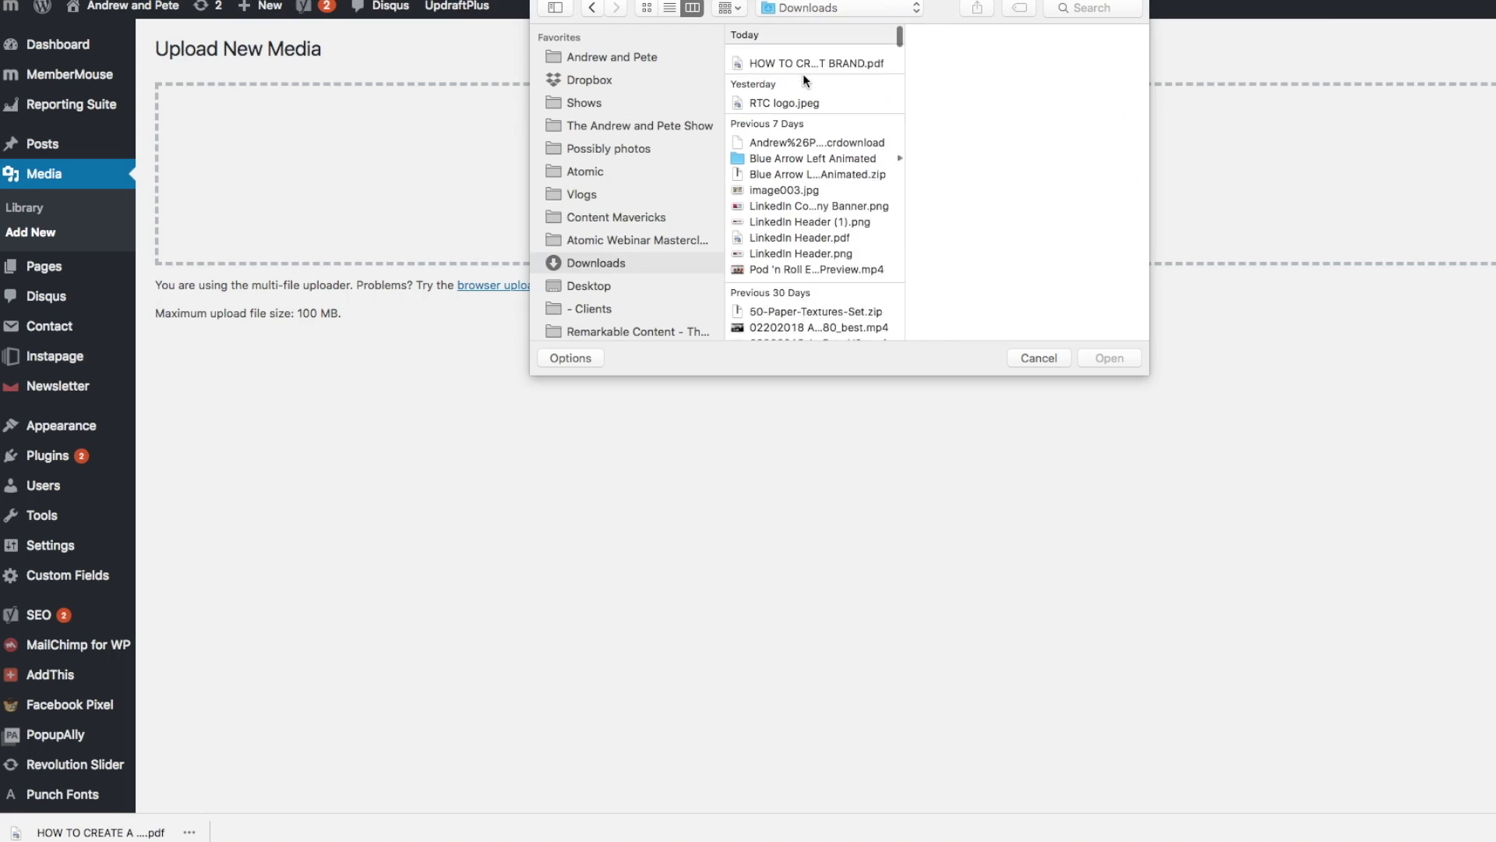
click(877, 53)
click(1111, 355)
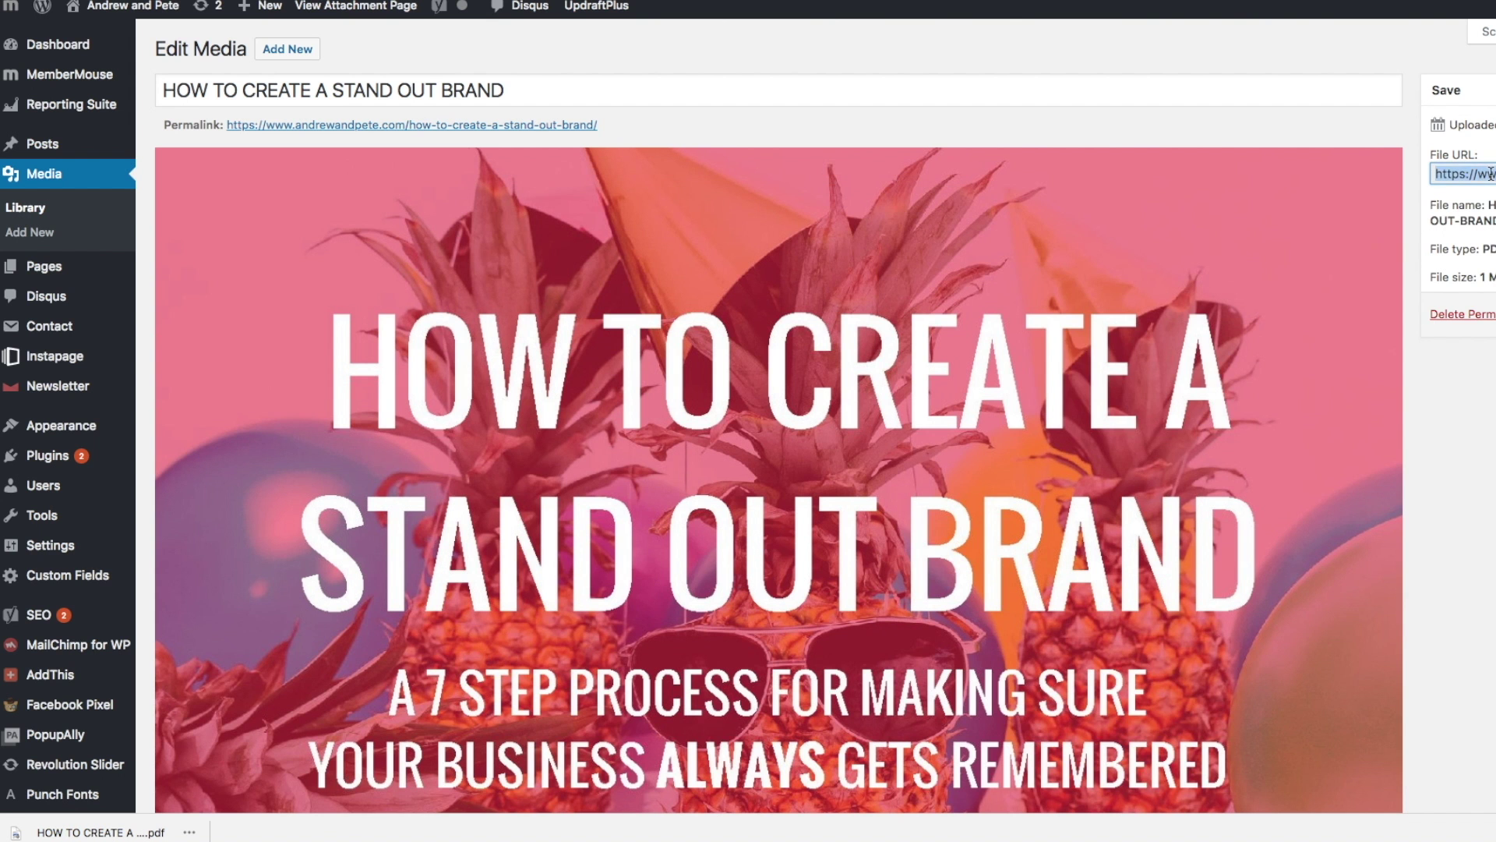
Step: Open the uploaded PDF from its file URL and look through its pages
right_click(1462, 173)
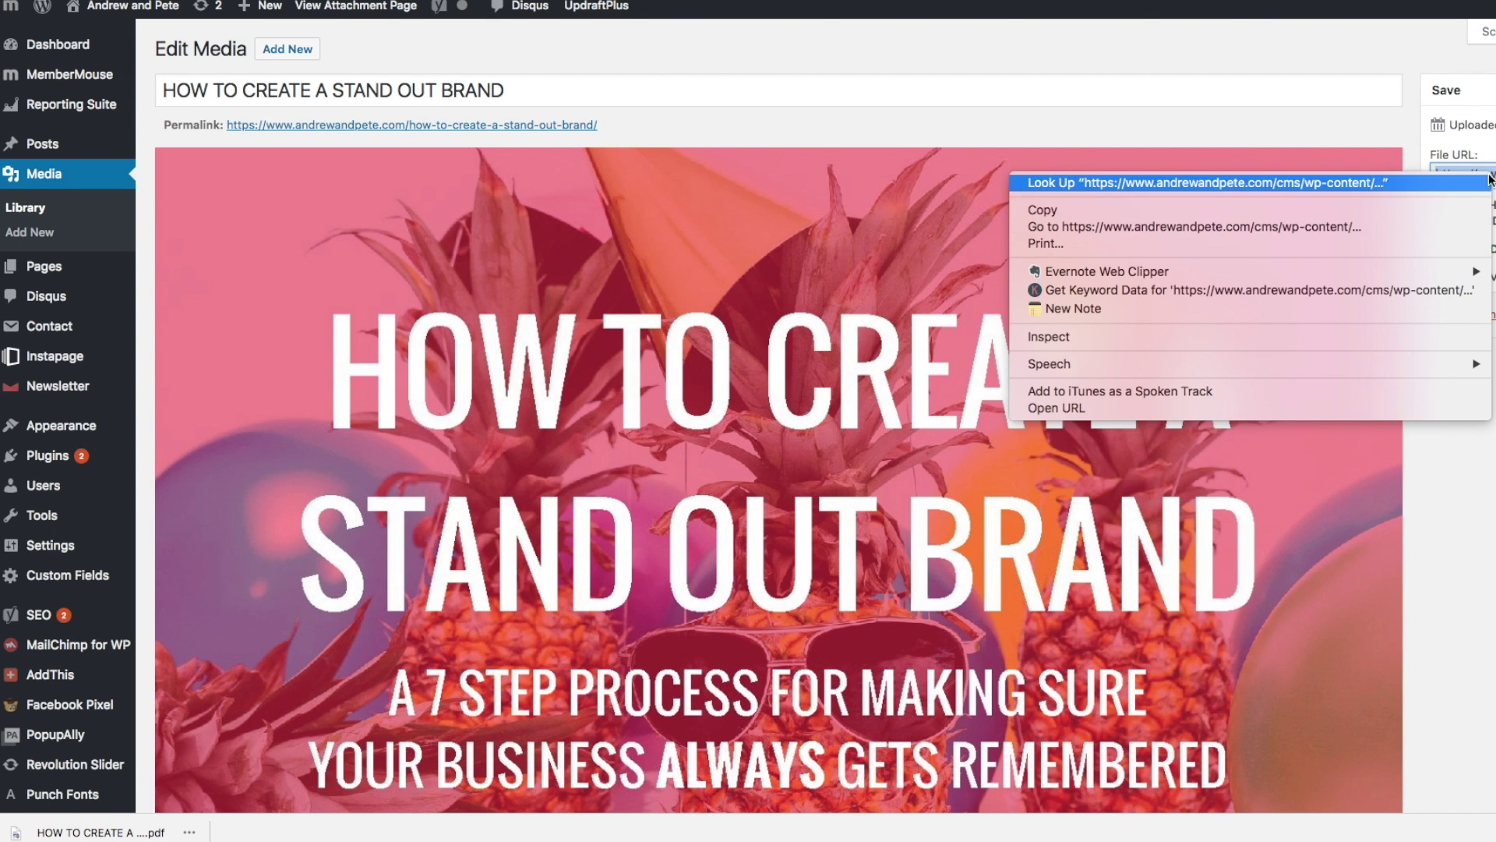
click(1342, 227)
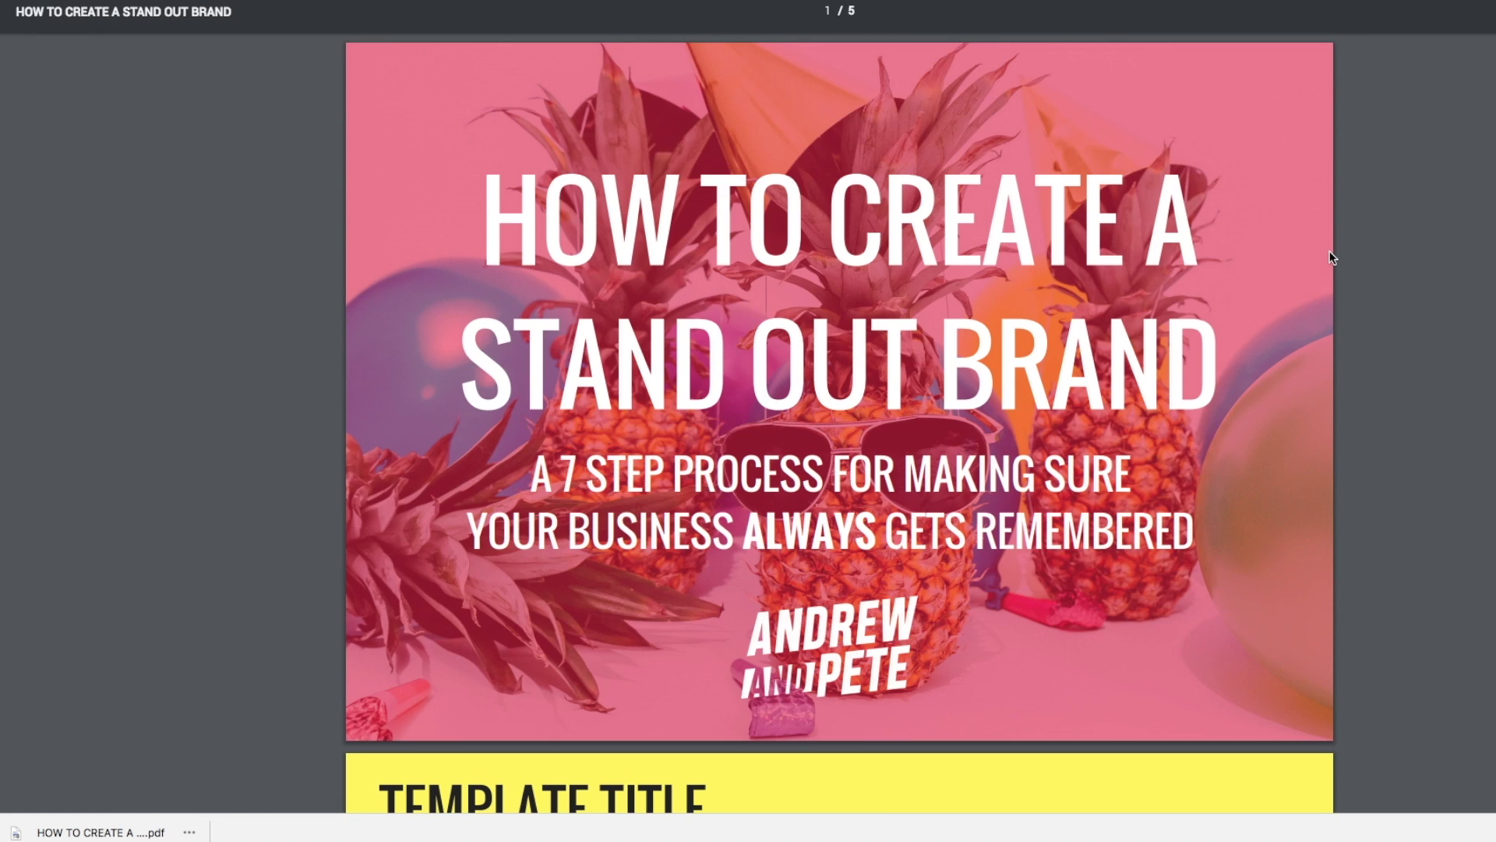
scroll(1332, 258, down, 15)
scroll(1332, 258, up, 10)
scroll(1332, 258, up, 5)
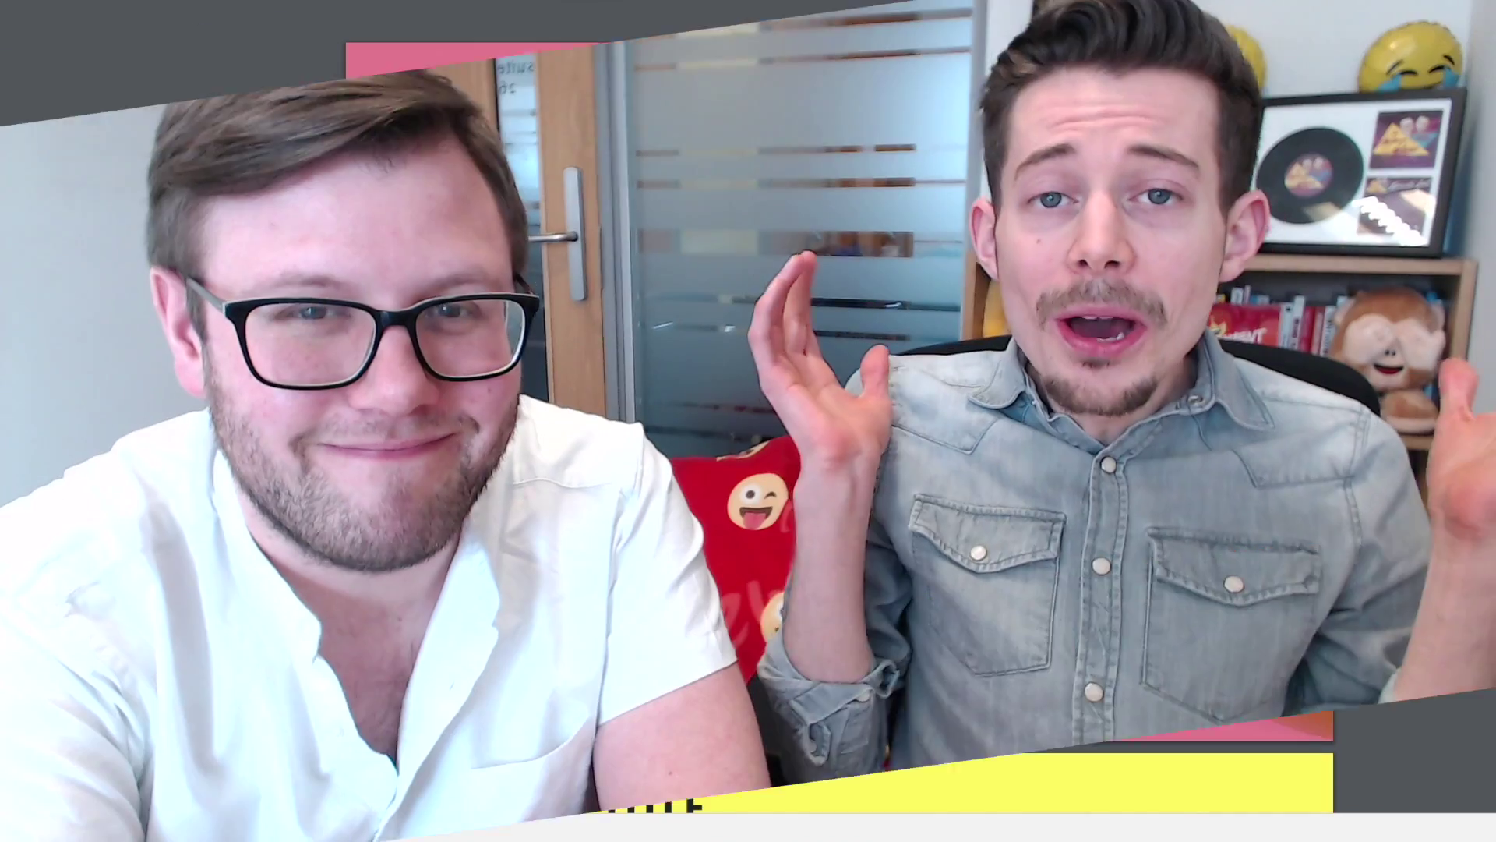